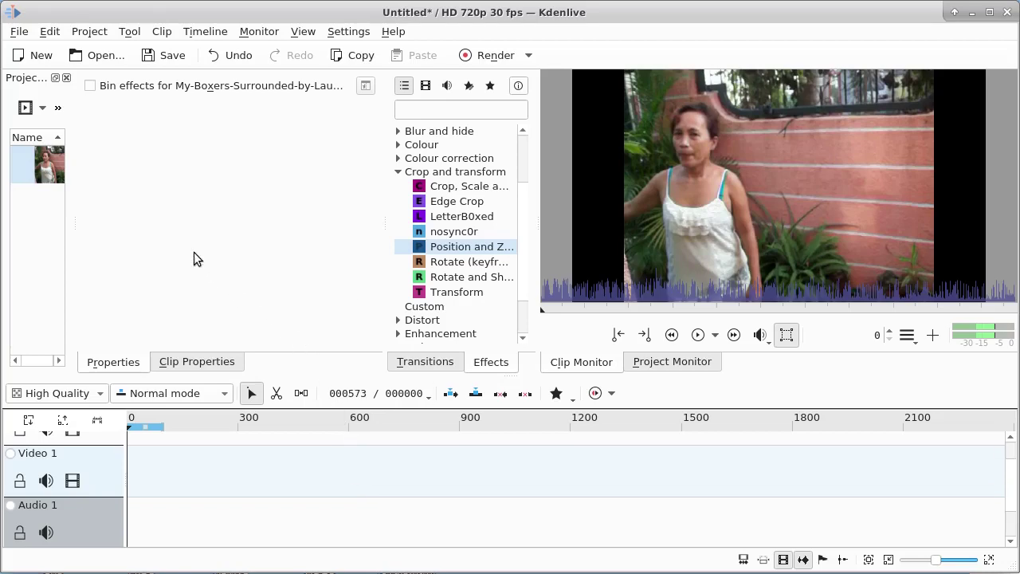
Drop the boxers clip from the Project Bin onto Video 1, starting at frame 0
{"action": "left_click", "coordinate": [42, 169]}
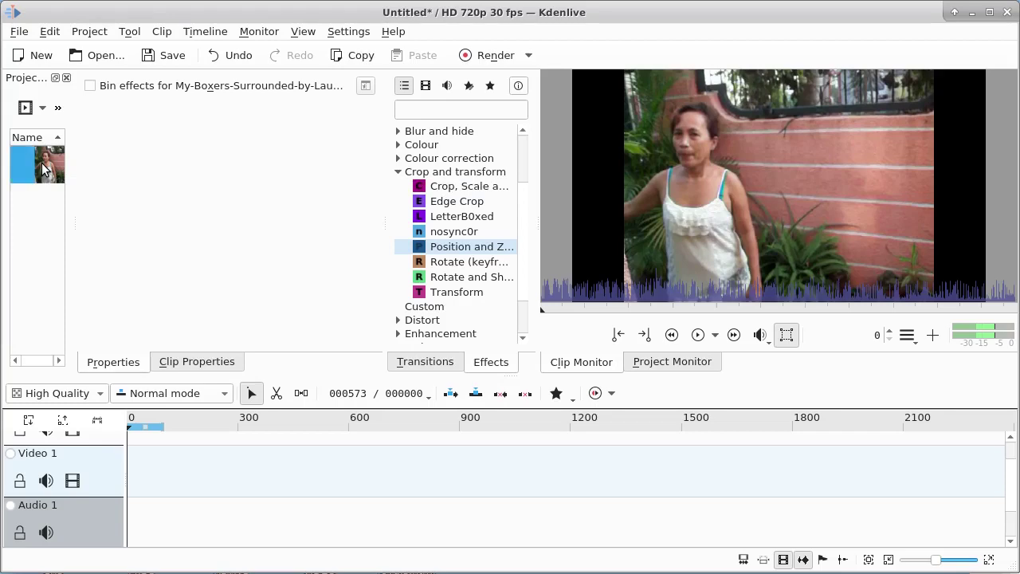
{"action": "left_click", "coordinate": [42, 108]}
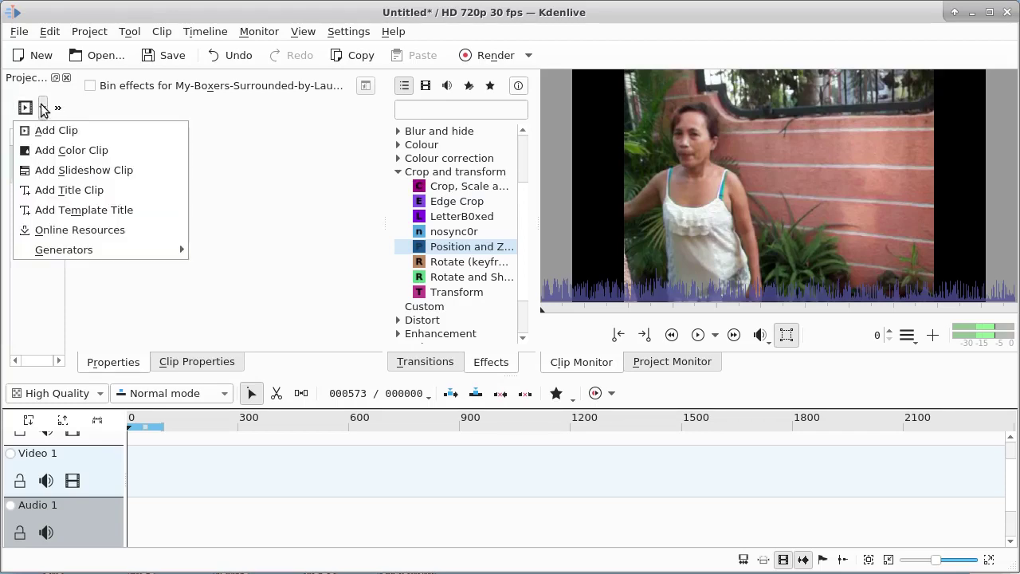
{"action": "left_click", "coordinate": [32, 304]}
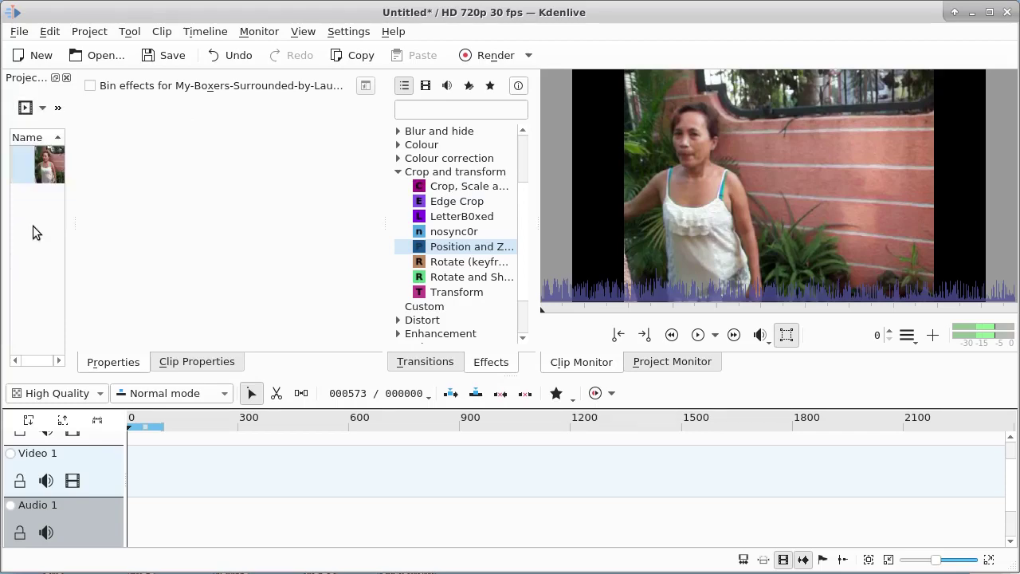
{"action": "left_click_drag", "start_coordinate": [42, 158], "coordinate": [139, 465]}
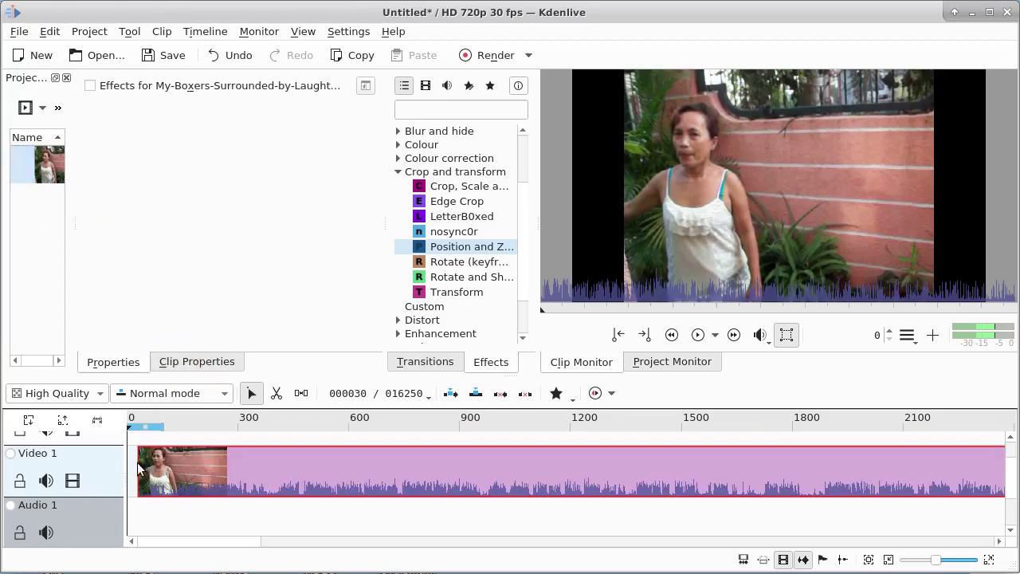
{"action": "left_click_drag", "start_coordinate": [205, 465], "coordinate": [189, 468]}
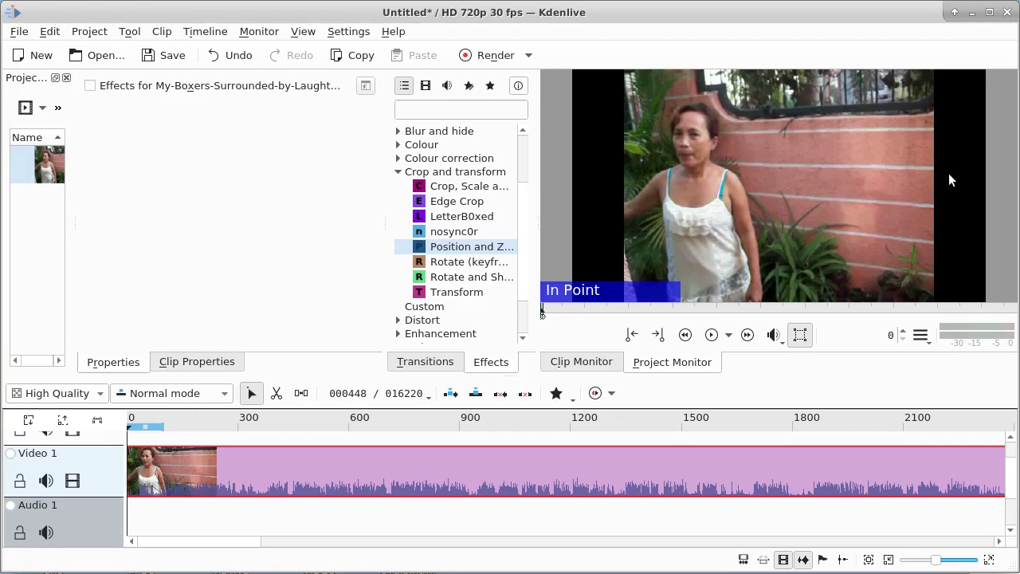
Copy the Video 1 boxers clip and paste it onto Audio 1, aligned at frame 0
{"action": "right_click", "coordinate": [268, 471]}
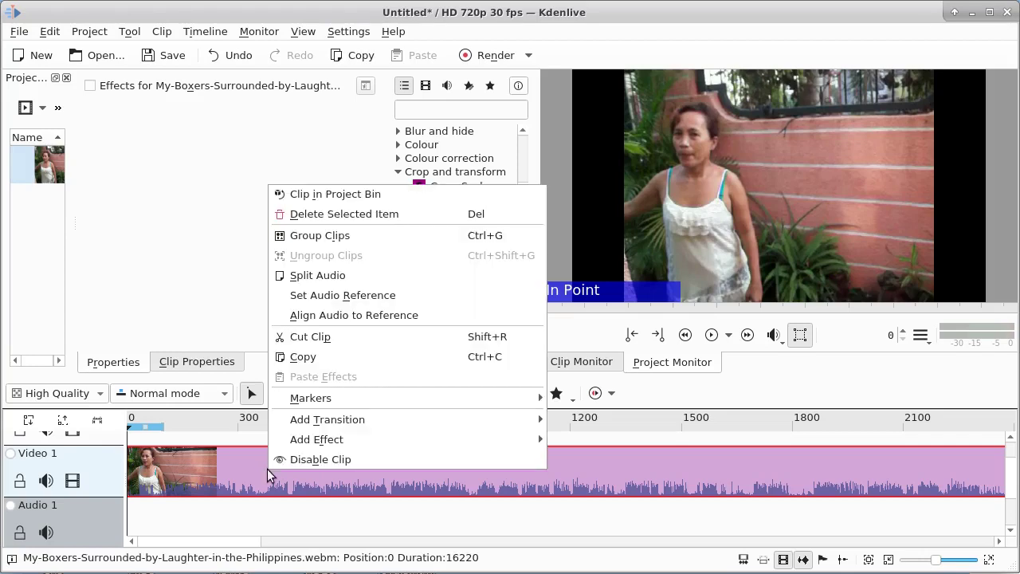
{"action": "left_click", "coordinate": [299, 361]}
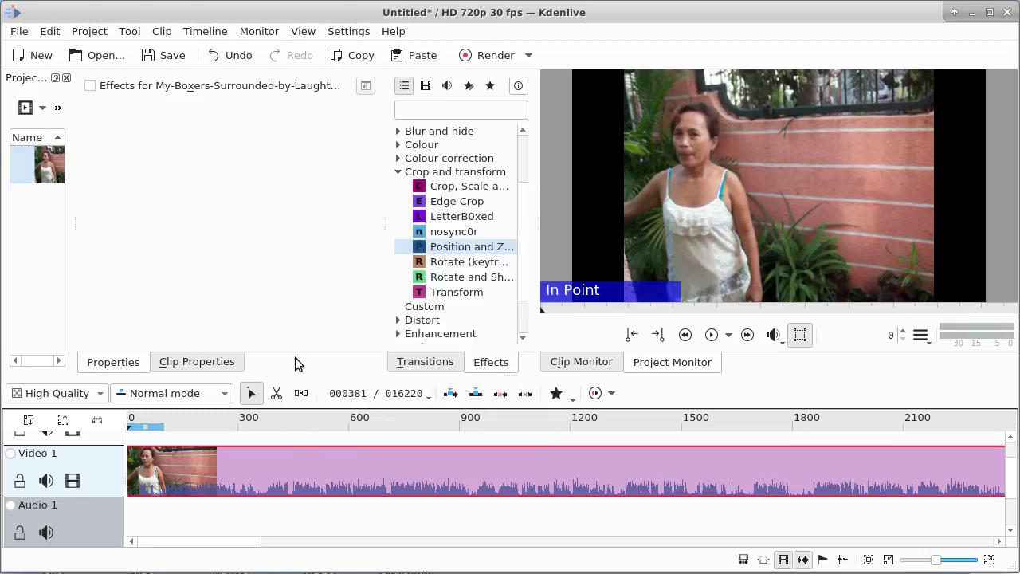
{"action": "left_click", "coordinate": [185, 516]}
{"action": "right_click", "coordinate": [185, 522]}
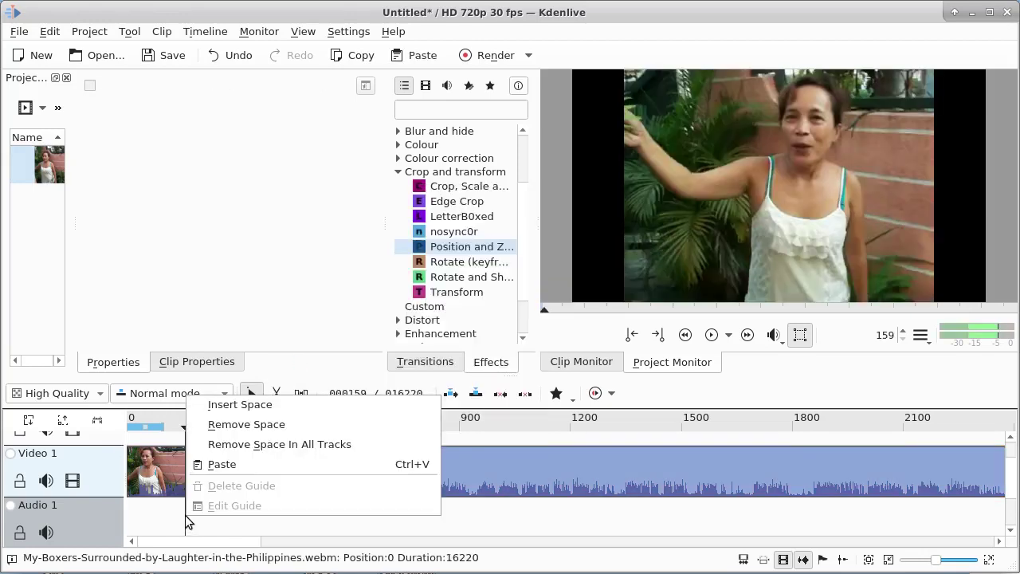
{"action": "left_click", "coordinate": [226, 465]}
{"action": "left_click_drag", "start_coordinate": [225, 501], "coordinate": [168, 500]}
{"action": "left_click", "coordinate": [238, 473]}
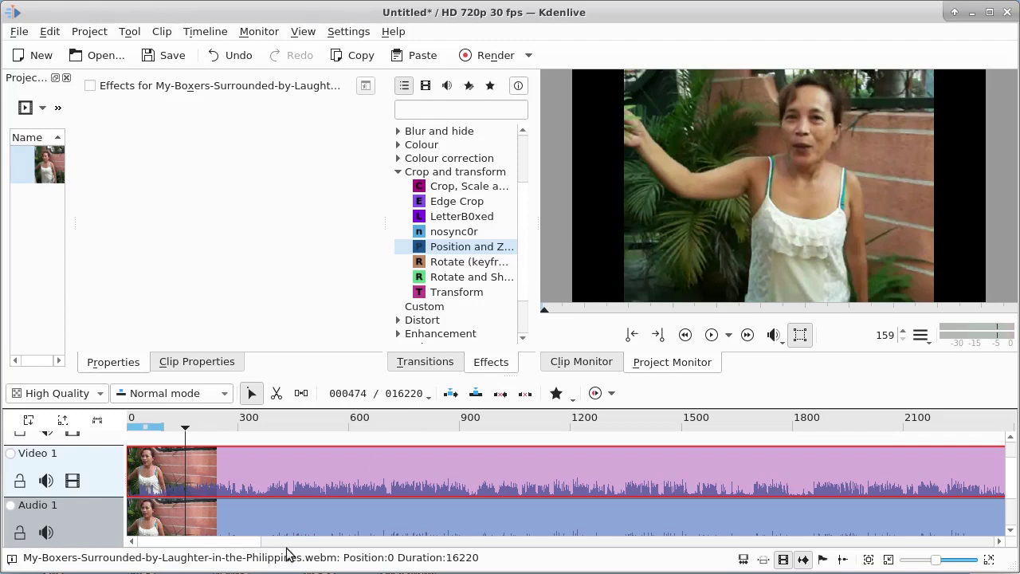
{"action": "left_click", "coordinate": [283, 518]}
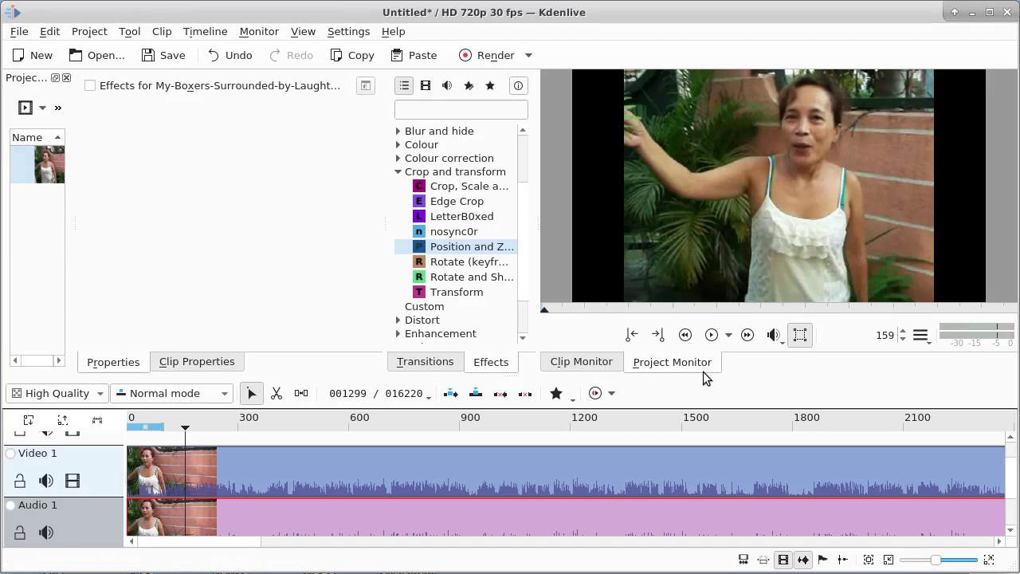
Enlarge the timeline and shift both boxers clips up onto Video 2 and Video 1
{"action": "left_click_drag", "start_coordinate": [703, 375], "coordinate": [694, 252]}
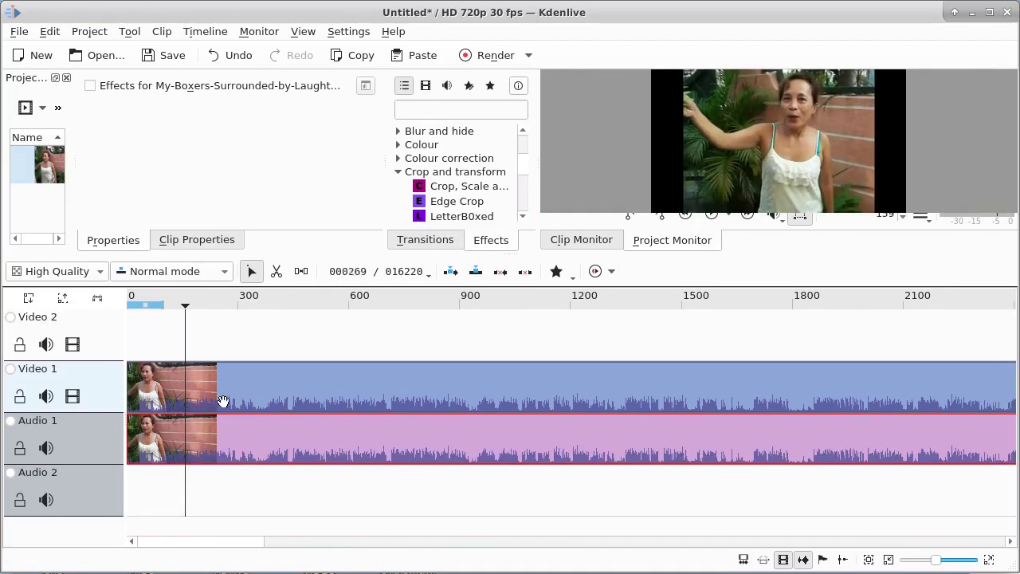
{"action": "key", "text": "Left"}
{"action": "key", "text": "Left"}
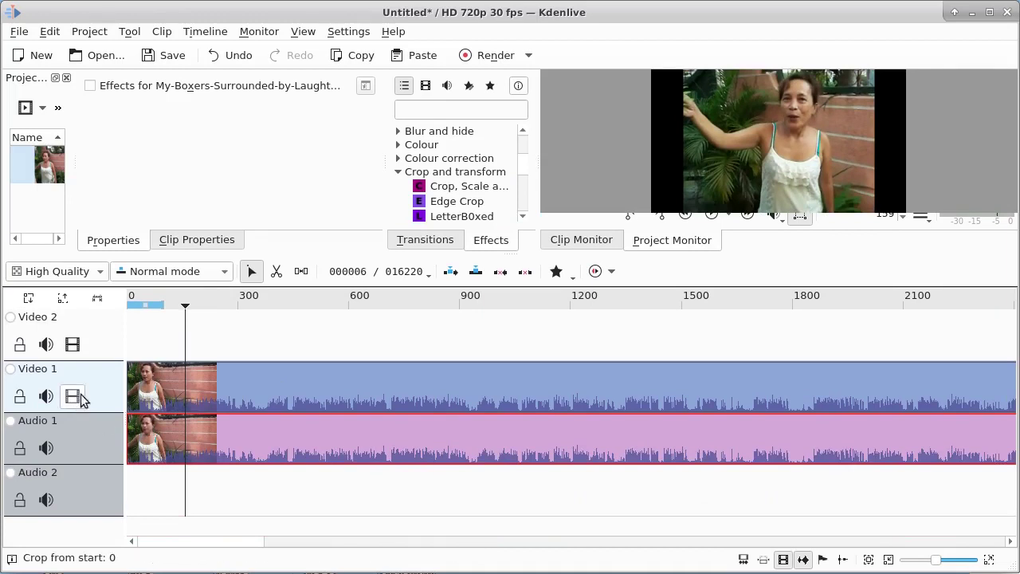
{"action": "left_click_drag", "start_coordinate": [175, 382], "coordinate": [173, 407]}
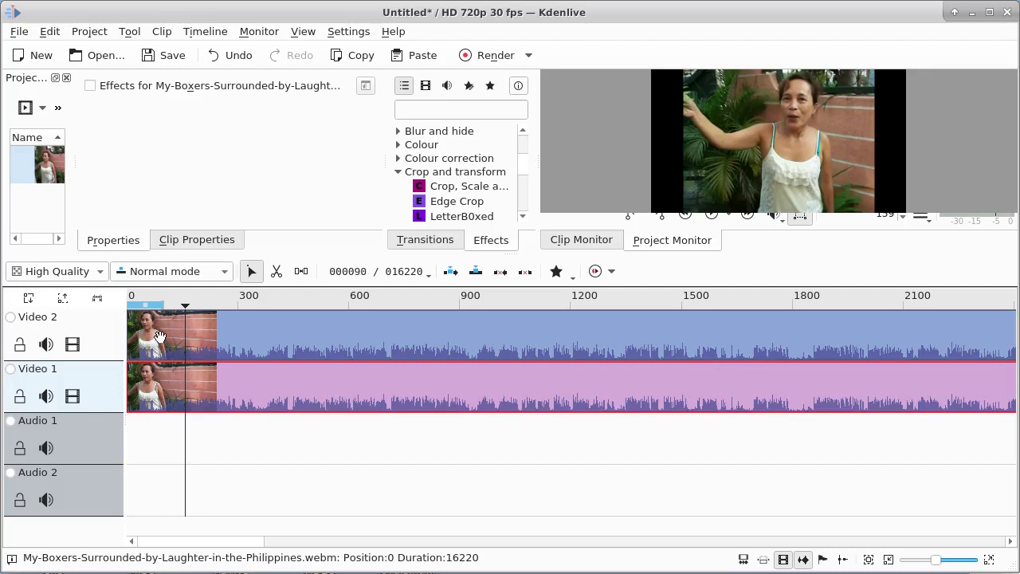
{"action": "left_click", "coordinate": [73, 344]}
{"action": "left_click", "coordinate": [73, 344]}
{"action": "left_click_drag", "start_coordinate": [741, 252], "coordinate": [708, 401]}
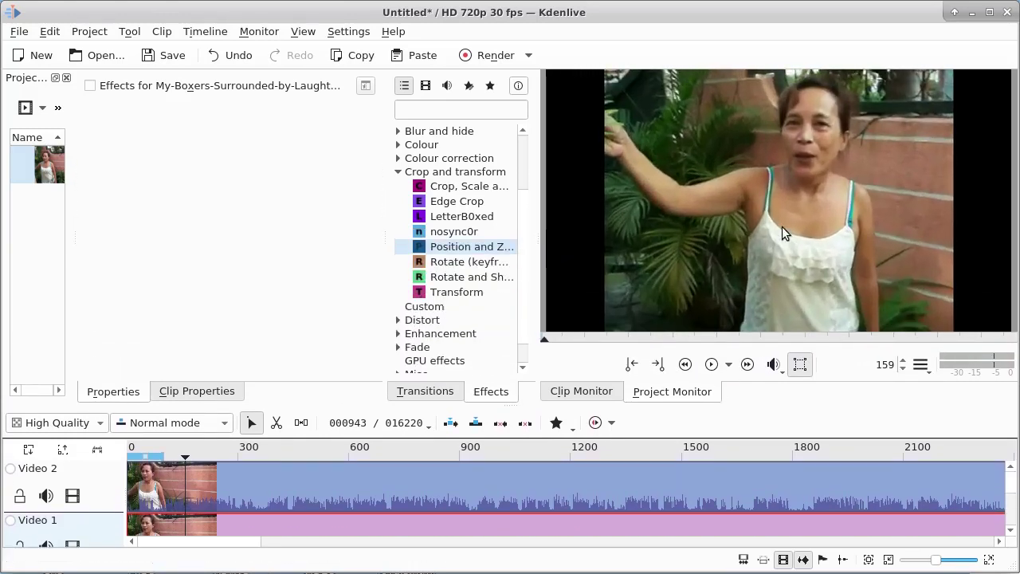
Apply Position and Zoom to the clip and enlarge its frame to 134.58% in the monitor
{"action": "left_click", "coordinate": [420, 251]}
{"action": "double_click", "coordinate": [420, 248]}
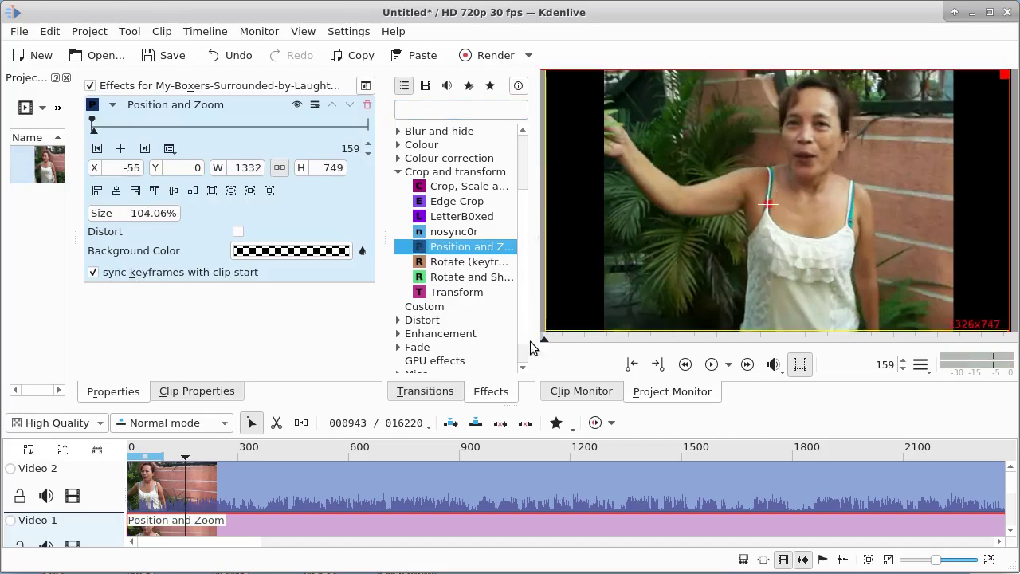
{"action": "scroll", "coordinate": [530, 349], "scroll_direction": "up", "scroll_amount": 5}
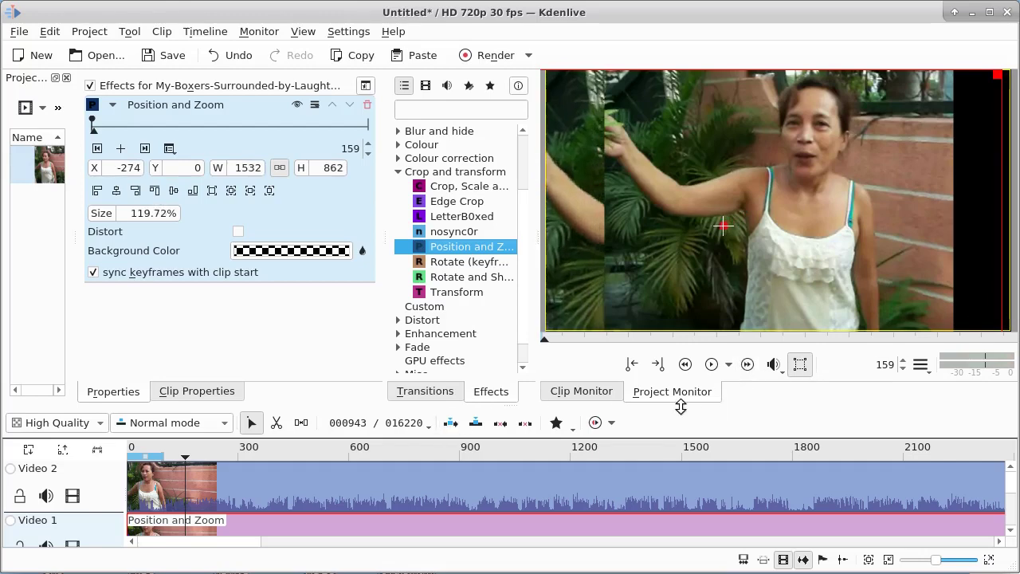
{"action": "left_click_drag", "start_coordinate": [637, 405], "coordinate": [635, 486]}
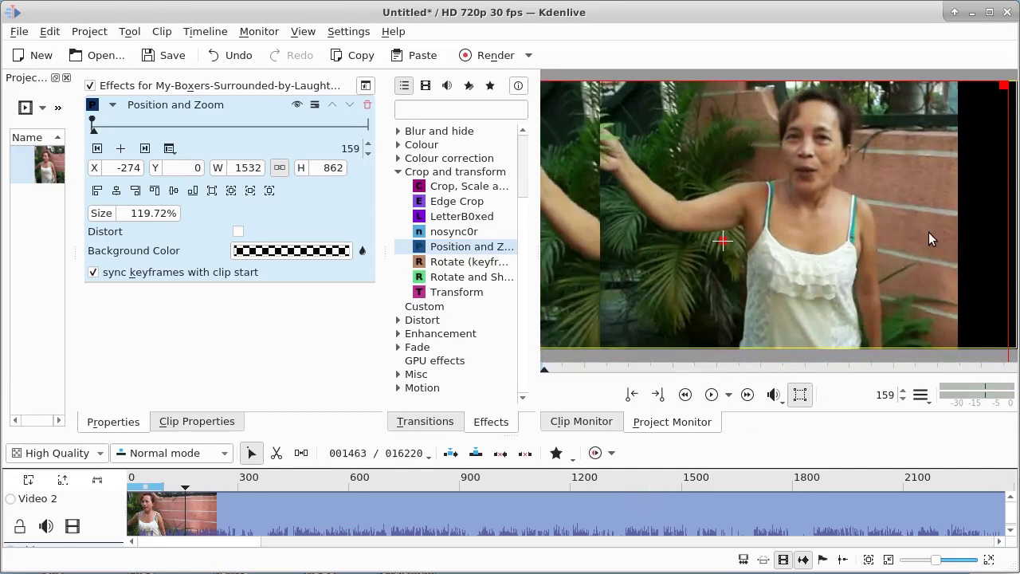
{"action": "left_click_drag", "start_coordinate": [998, 90], "coordinate": [1014, 51]}
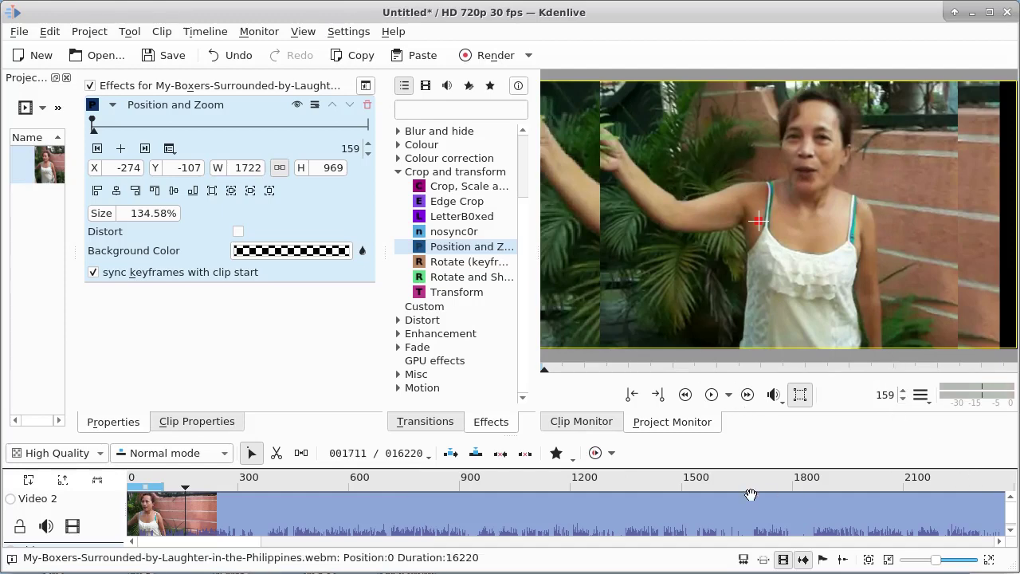
{"action": "left_click", "coordinate": [1009, 530]}
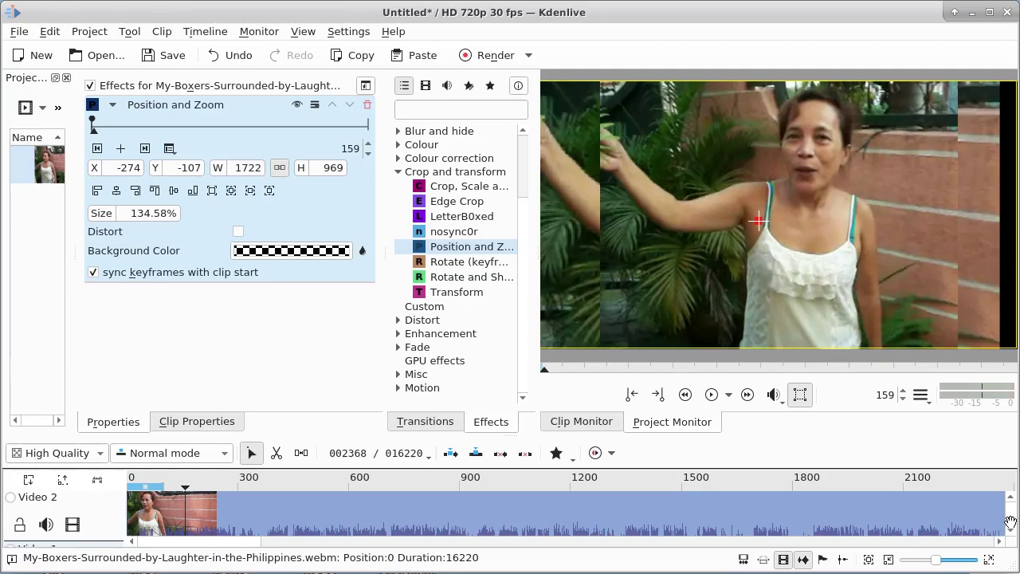
{"action": "left_click", "coordinate": [1009, 493]}
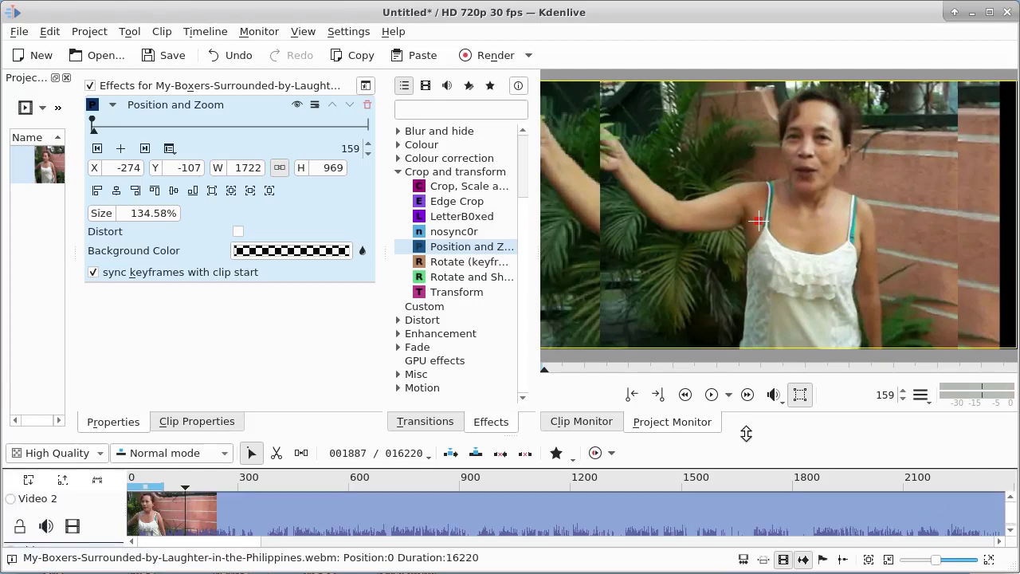
Hide Video 2 and recentre the zoomed Video 1 picture at X -212, Y -107, 1722×969
{"action": "left_click_drag", "start_coordinate": [746, 432], "coordinate": [736, 223]}
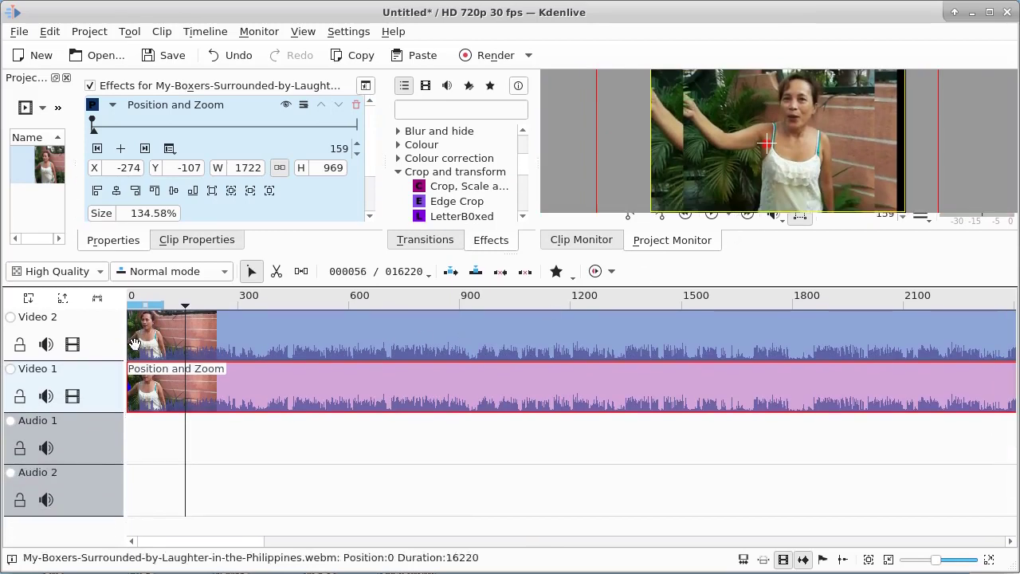
{"action": "left_click", "coordinate": [71, 345]}
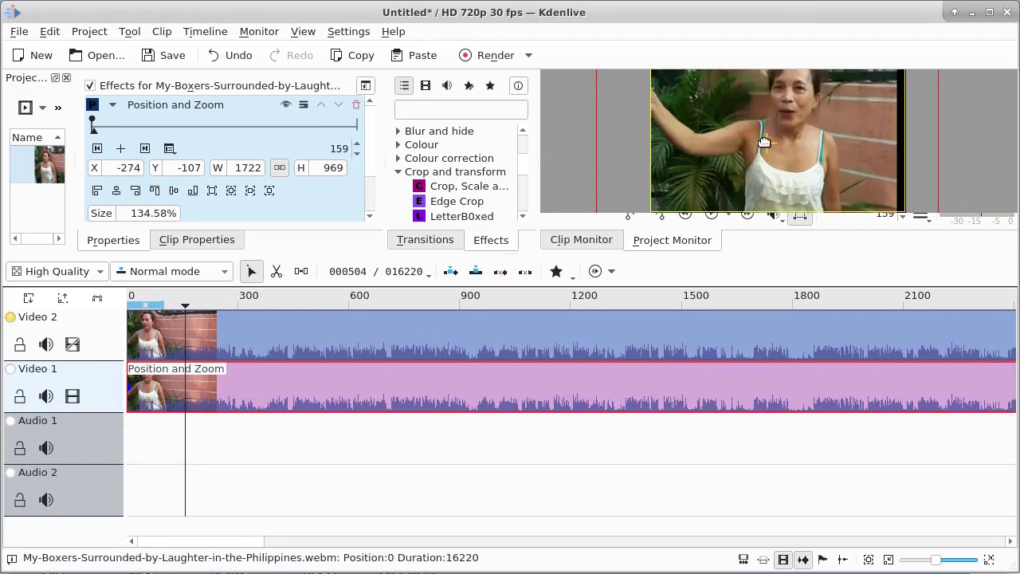
{"action": "left_click_drag", "start_coordinate": [764, 142], "coordinate": [775, 142]}
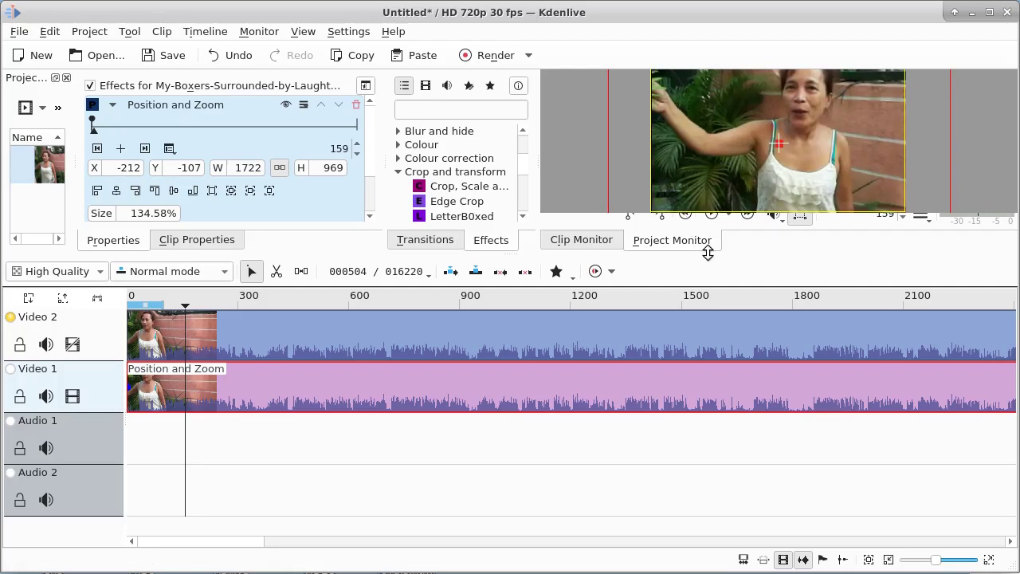
{"action": "left_click_drag", "start_coordinate": [706, 253], "coordinate": [663, 454]}
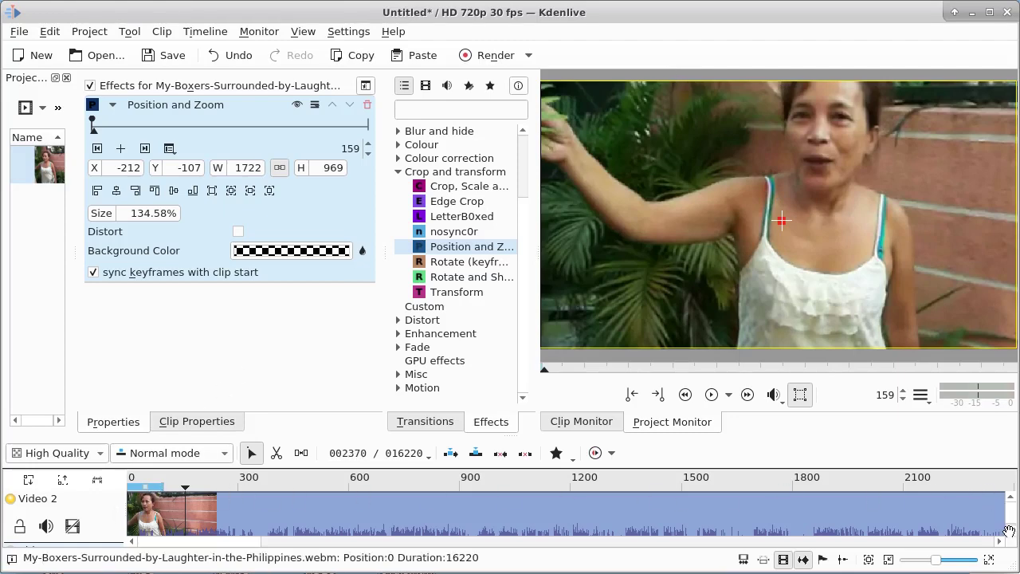
{"action": "scroll", "coordinate": [1007, 518], "scroll_direction": "down", "scroll_amount": 1}
{"action": "scroll", "coordinate": [1008, 518], "scroll_direction": "down", "scroll_amount": 1}
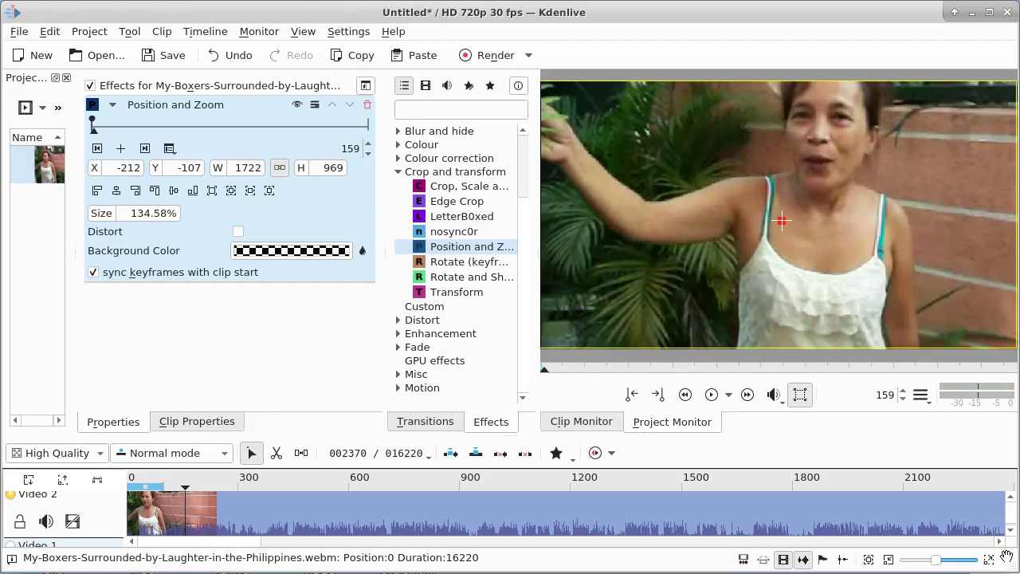
{"action": "scroll", "coordinate": [1011, 498], "scroll_direction": "up", "scroll_amount": 2}
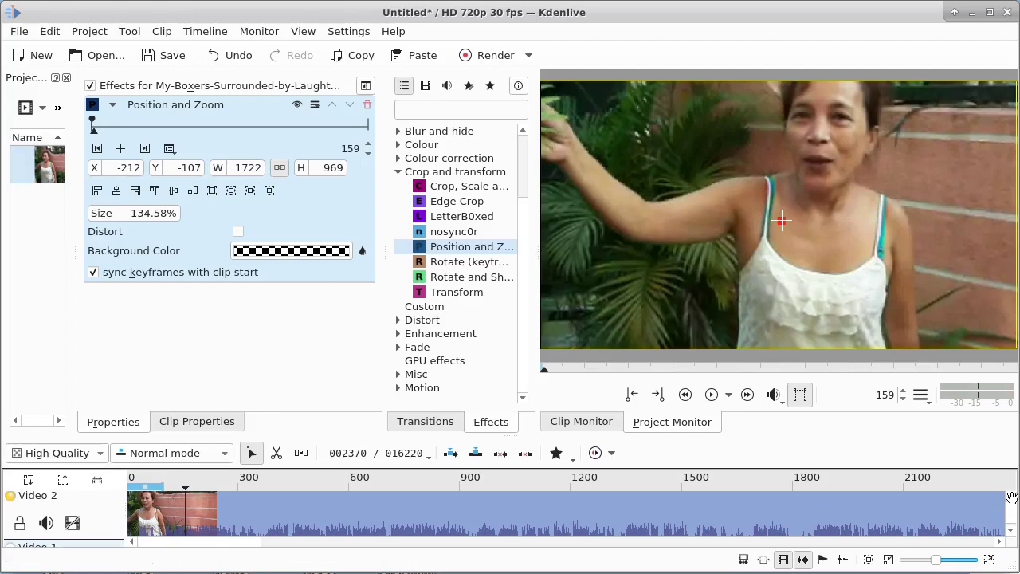
{"action": "scroll", "coordinate": [1009, 499], "scroll_direction": "up", "scroll_amount": 1}
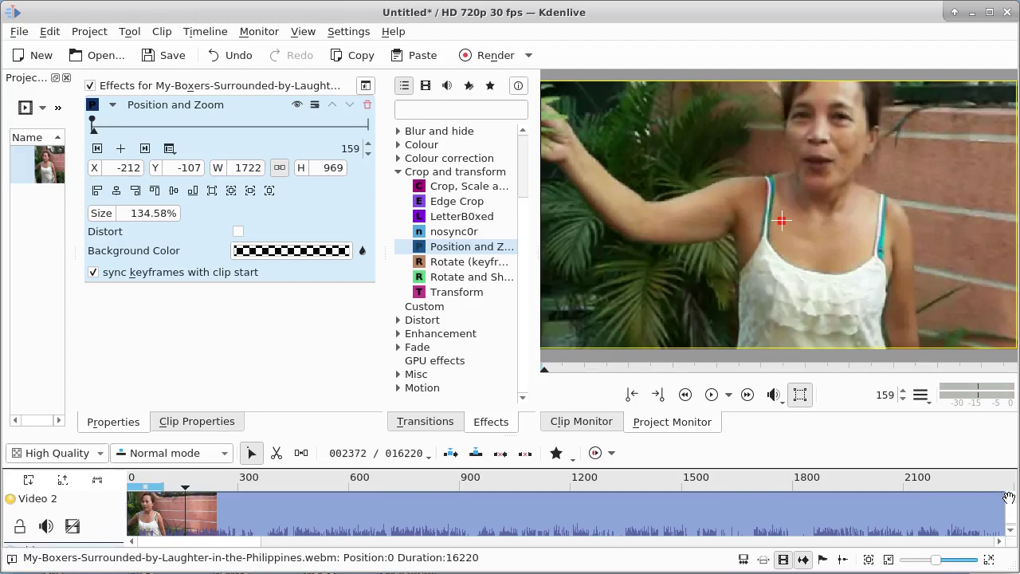
{"action": "scroll", "coordinate": [1010, 531], "scroll_direction": "down", "scroll_amount": 1}
{"action": "scroll", "coordinate": [1010, 532], "scroll_direction": "down", "scroll_amount": 5}
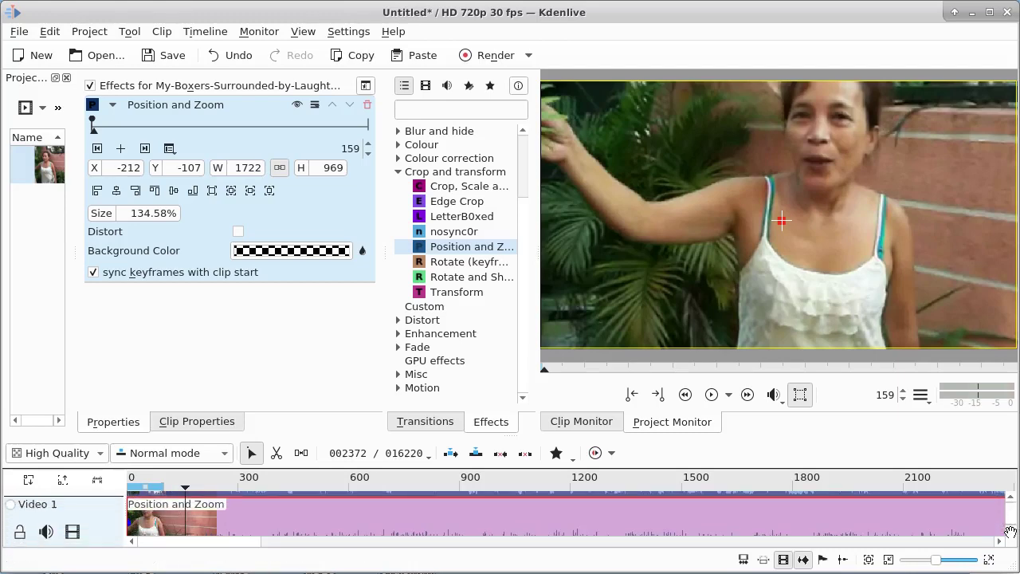
Toggle Video 1's visibility repeatedly to compare the zoomed and unzoomed layers
{"action": "left_click", "coordinate": [71, 533]}
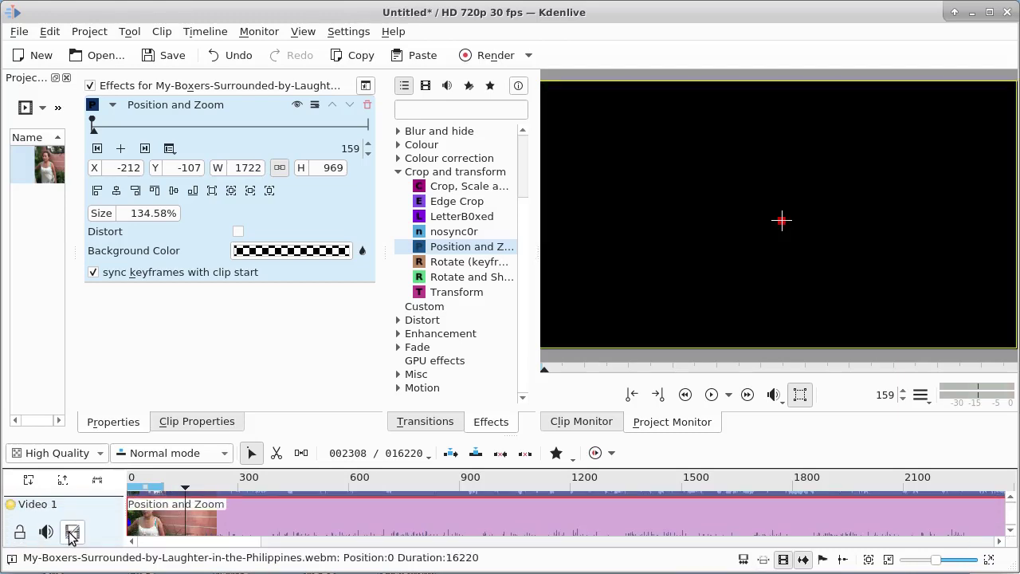
{"action": "left_click", "coordinate": [72, 533]}
{"action": "left_click", "coordinate": [72, 532]}
{"action": "left_click", "coordinate": [72, 532]}
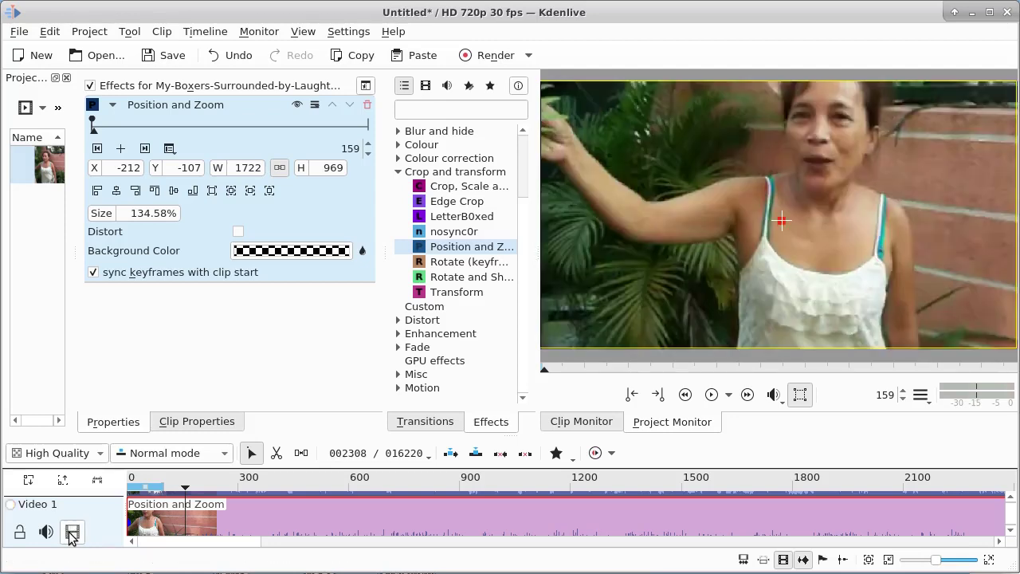
{"action": "left_click", "coordinate": [72, 532]}
{"action": "left_click", "coordinate": [72, 533]}
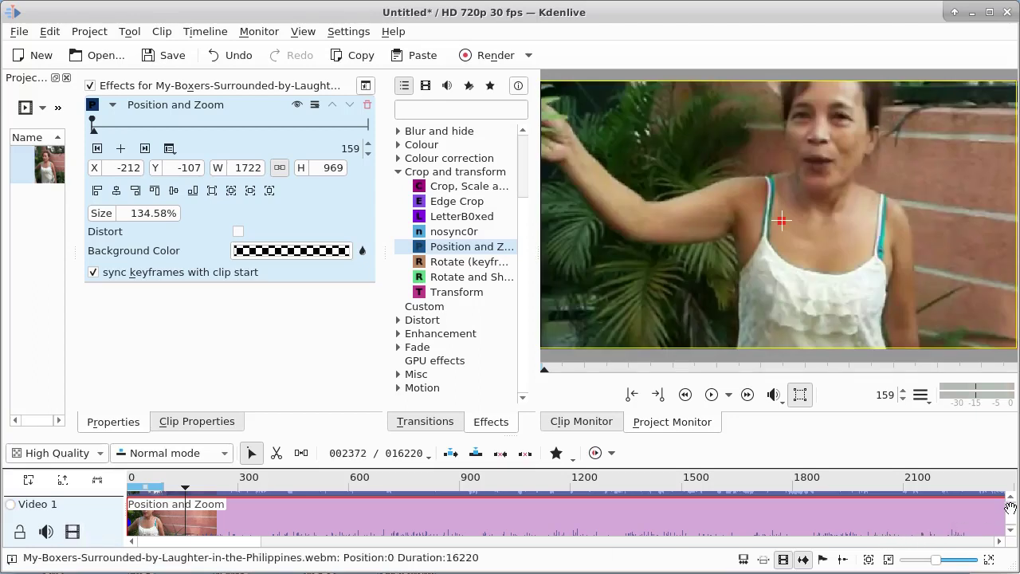
{"action": "scroll", "coordinate": [1010, 500], "scroll_direction": "up", "scroll_amount": 3}
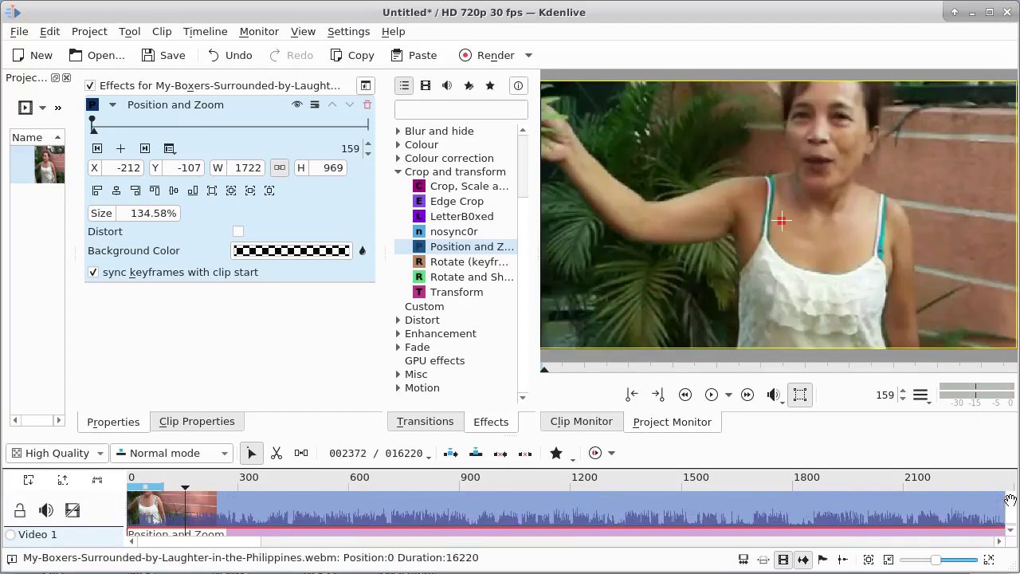
Re-enable the upper video track and hide Video 1, showing the black side bars
{"action": "left_click", "coordinate": [74, 512]}
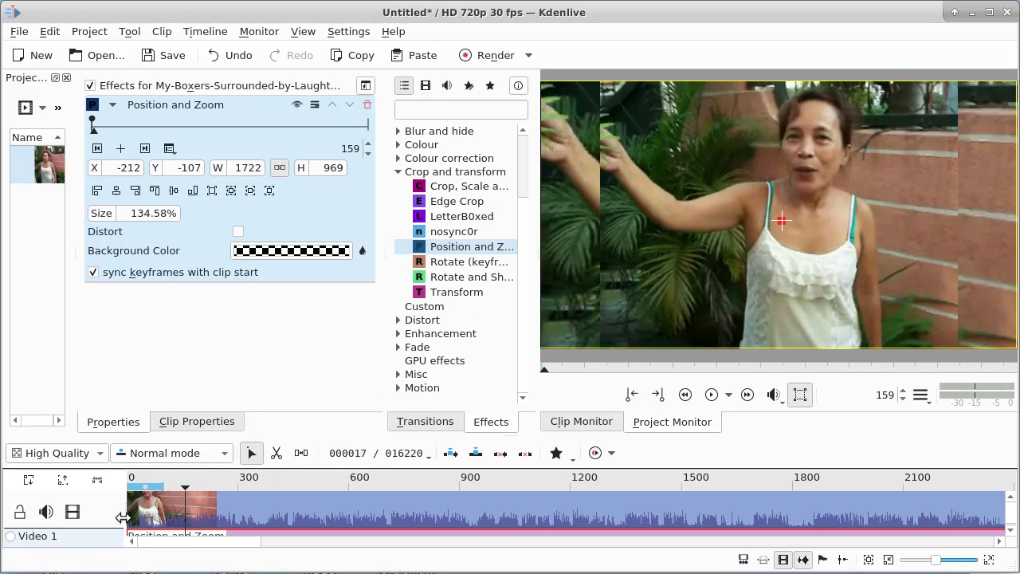
{"action": "left_click", "coordinate": [101, 540]}
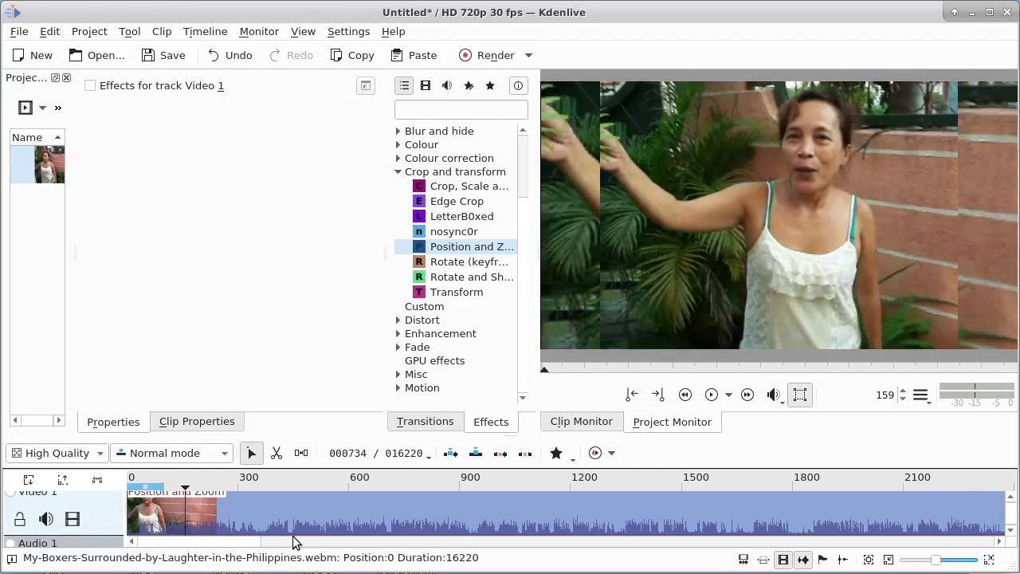
{"action": "left_click", "coordinate": [72, 520]}
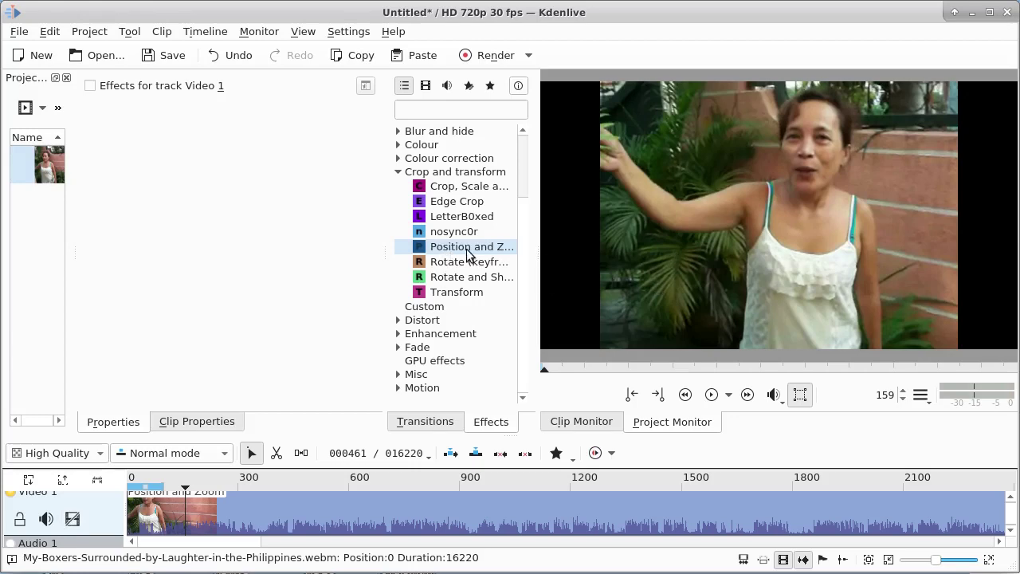
Expand the Artistic group in the Effects list
{"action": "scroll", "coordinate": [520, 207], "scroll_direction": "up", "scroll_amount": 2}
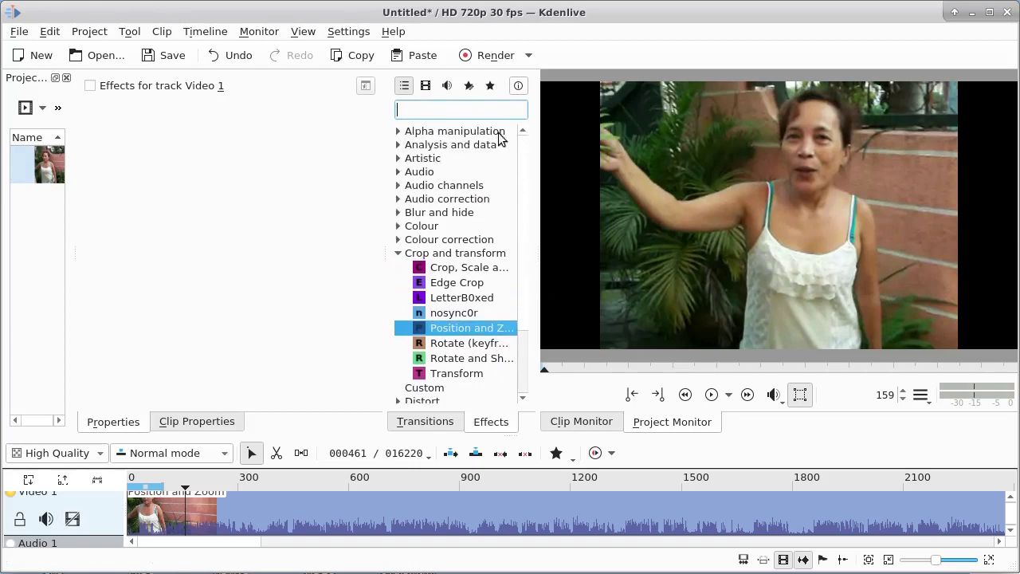
{"action": "left_click", "coordinate": [399, 159]}
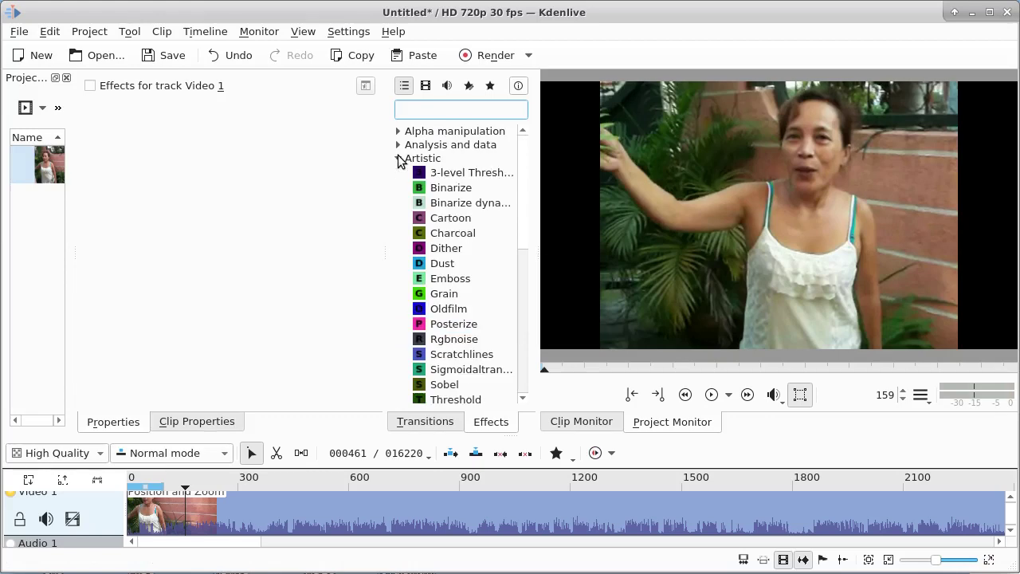
{"action": "mouse_move", "coordinate": [420, 220]}
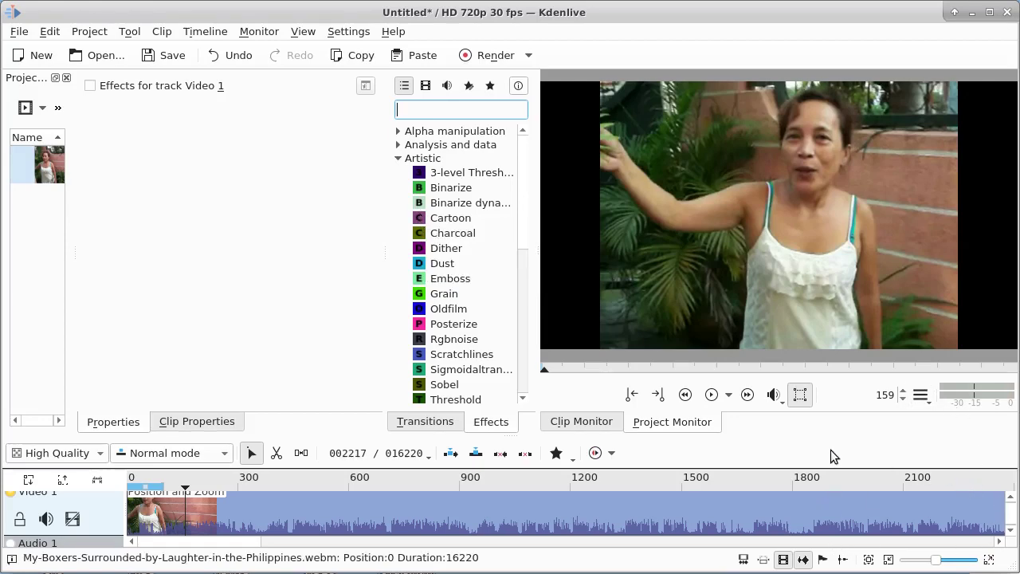
Show Video 1, hide Video 2, and select the zoomed Video 1 clip
{"action": "left_click_drag", "start_coordinate": [737, 435], "coordinate": [703, 239]}
{"action": "left_click", "coordinate": [72, 396]}
{"action": "left_click", "coordinate": [71, 348]}
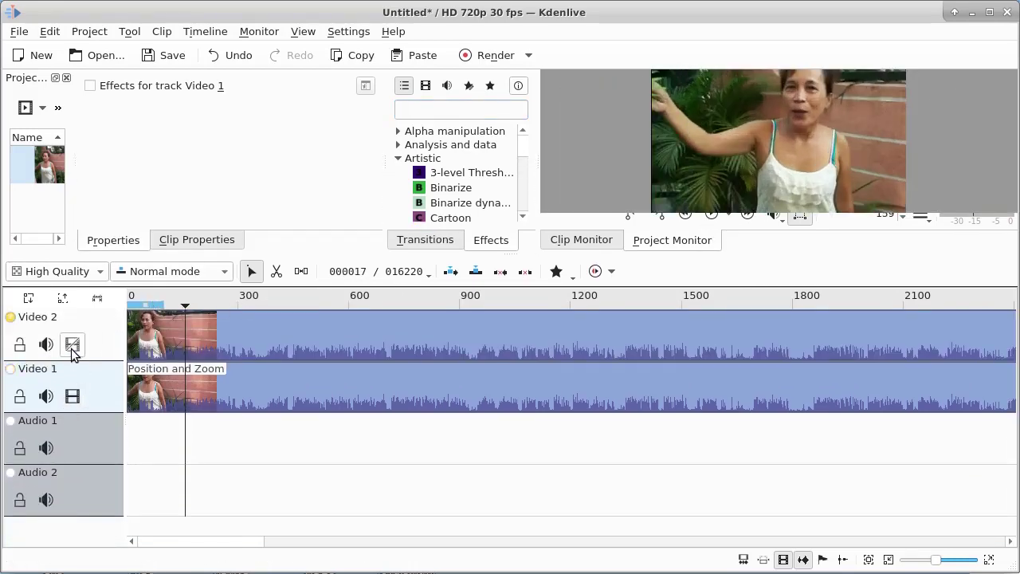
{"action": "left_click", "coordinate": [257, 387]}
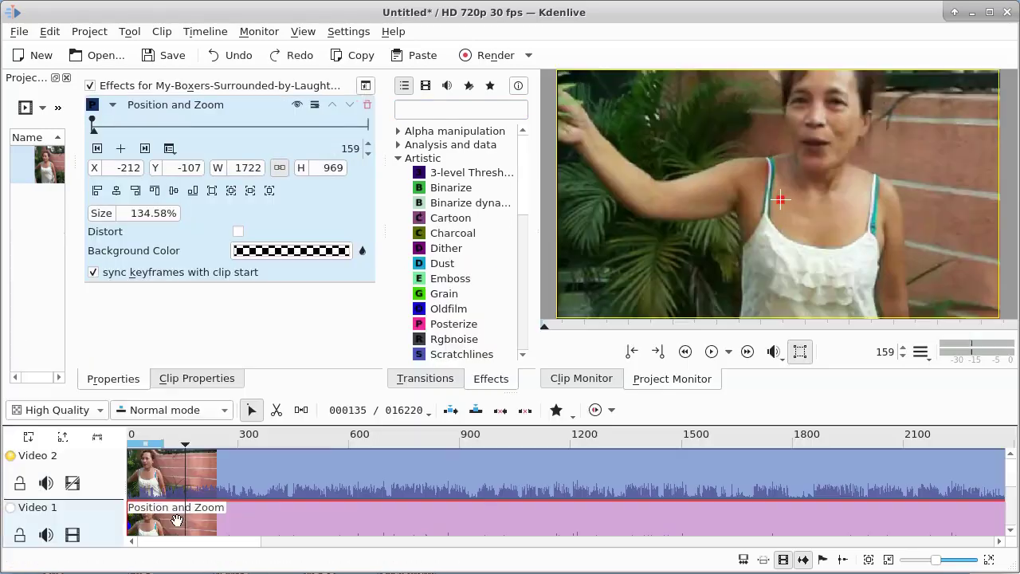
Apply the Cartoon and Charcoal effects to the Video 1 clip, then show Video 2 again
{"action": "left_click_drag", "start_coordinate": [511, 257], "coordinate": [510, 395]}
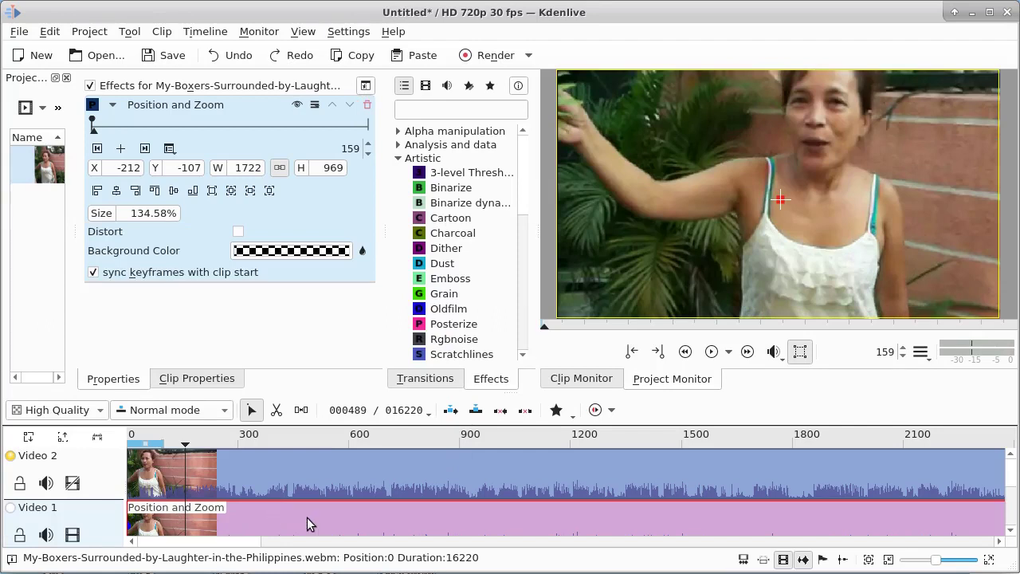
{"action": "double_click", "coordinate": [420, 219]}
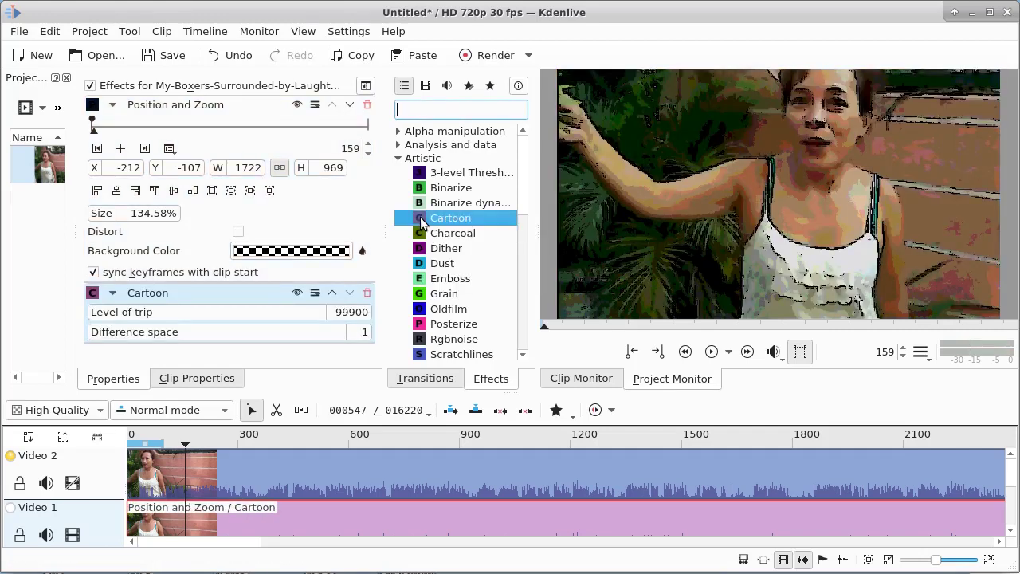
{"action": "left_click", "coordinate": [73, 483]}
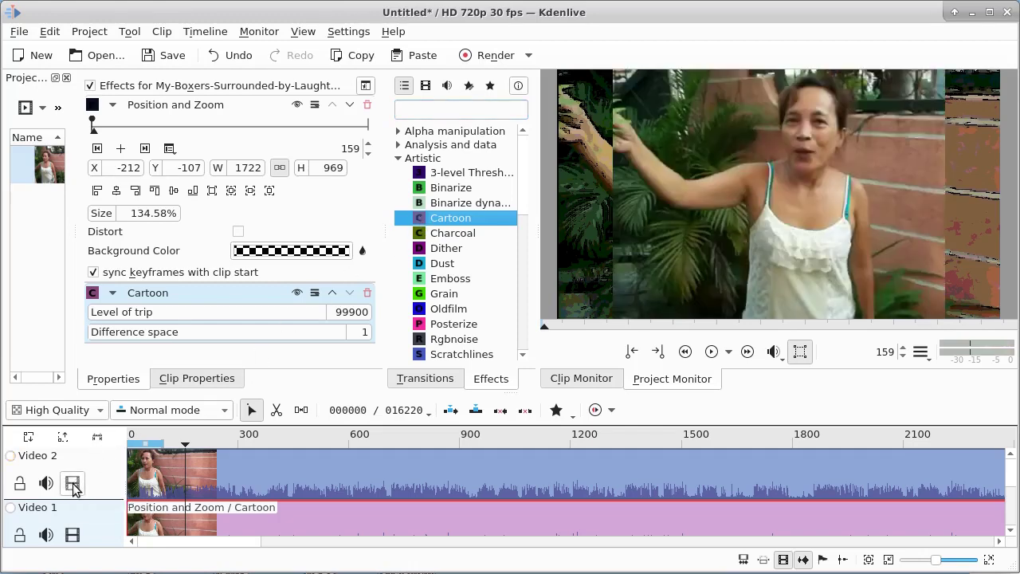
{"action": "left_click", "coordinate": [72, 484]}
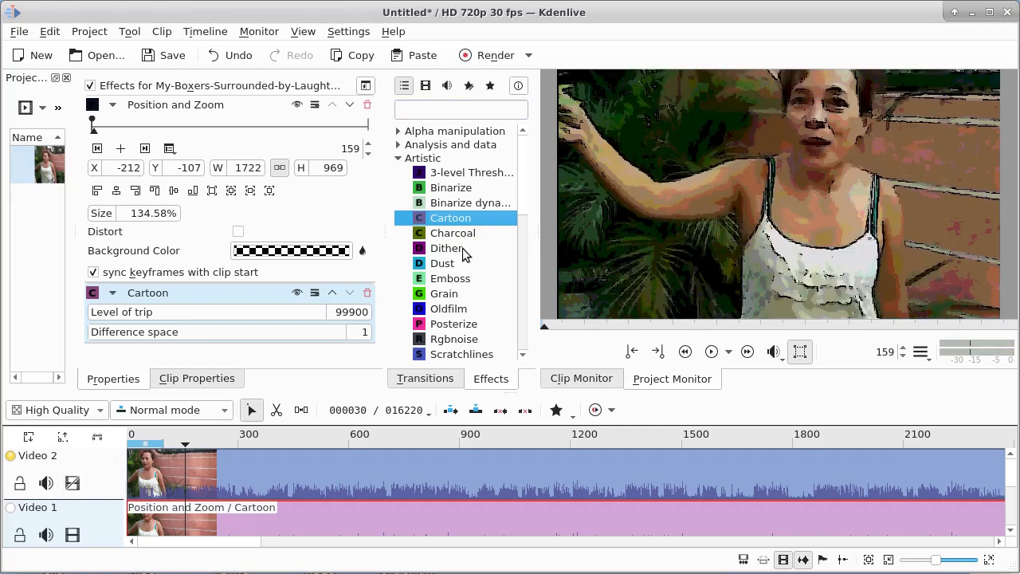
{"action": "double_click", "coordinate": [420, 236]}
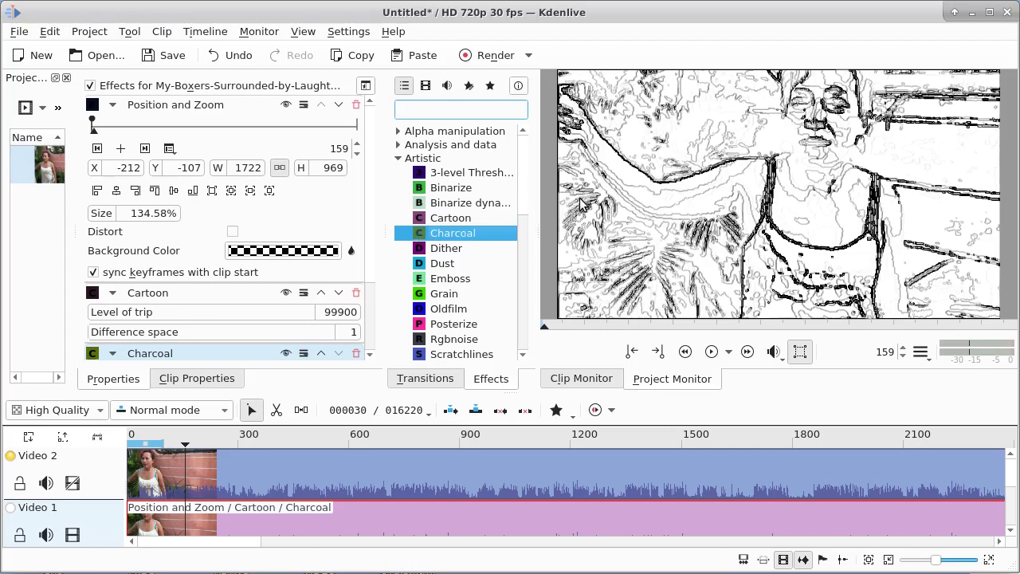
{"action": "left_click", "coordinate": [73, 484]}
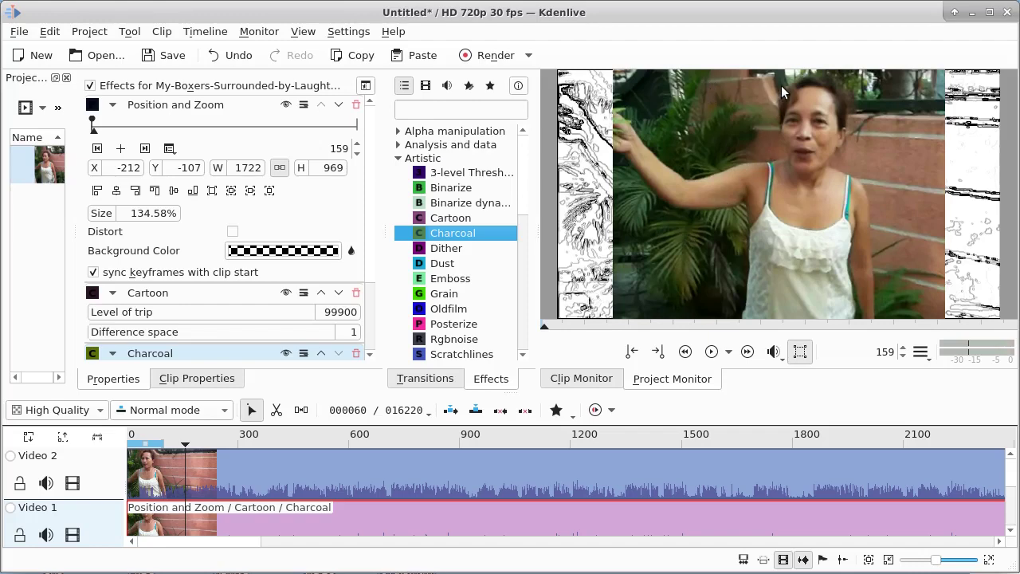
Apply a Position and Zoom effect to the Video 2 clip
{"action": "left_click", "coordinate": [321, 470]}
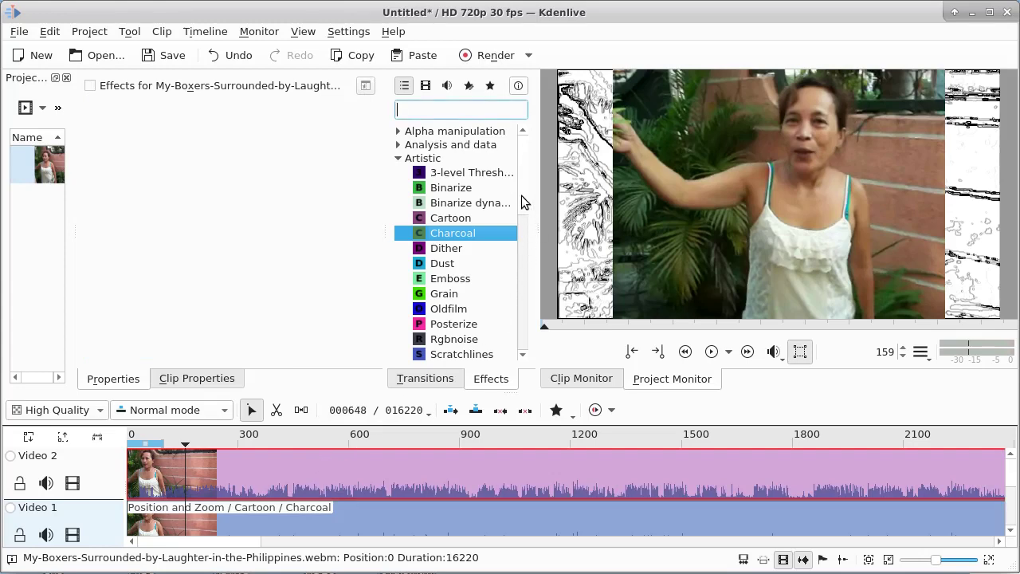
{"action": "scroll", "coordinate": [520, 203], "scroll_direction": "down", "scroll_amount": 4}
{"action": "scroll", "coordinate": [517, 255], "scroll_direction": "down", "scroll_amount": 5}
{"action": "scroll", "coordinate": [513, 286], "scroll_direction": "down", "scroll_amount": 4}
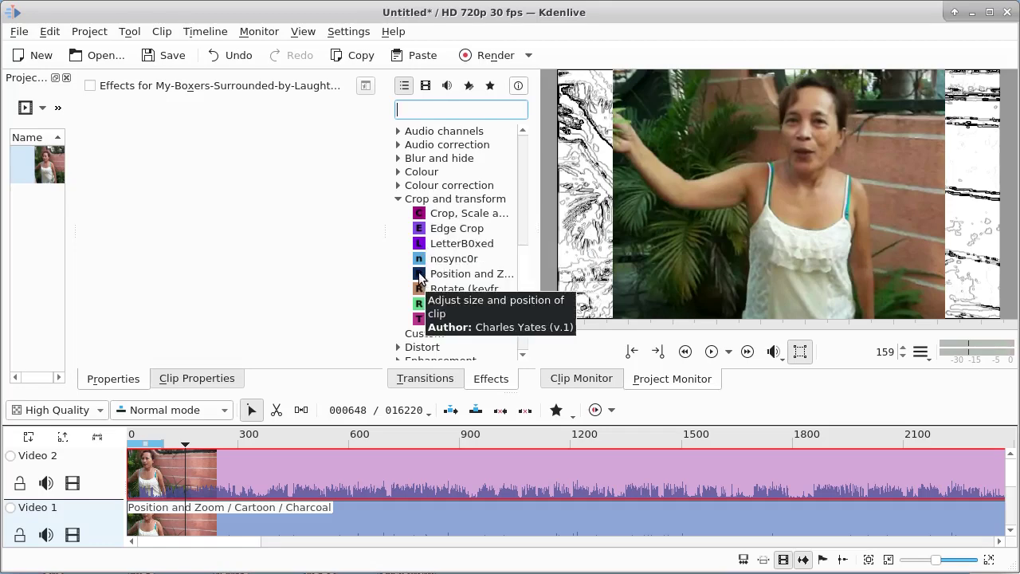
{"action": "double_click", "coordinate": [420, 275]}
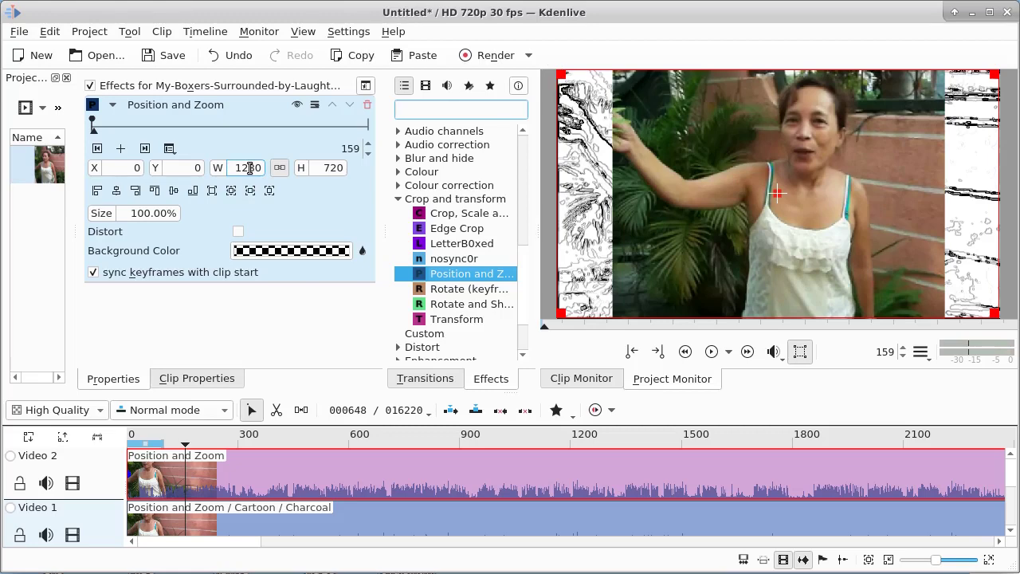
Set height 480 (853×480, 66.67%) and move the inset to X 214, Y 125
{"action": "double_click", "coordinate": [324, 168]}
{"action": "type", "text": "480"}
{"action": "key", "text": "Return"}
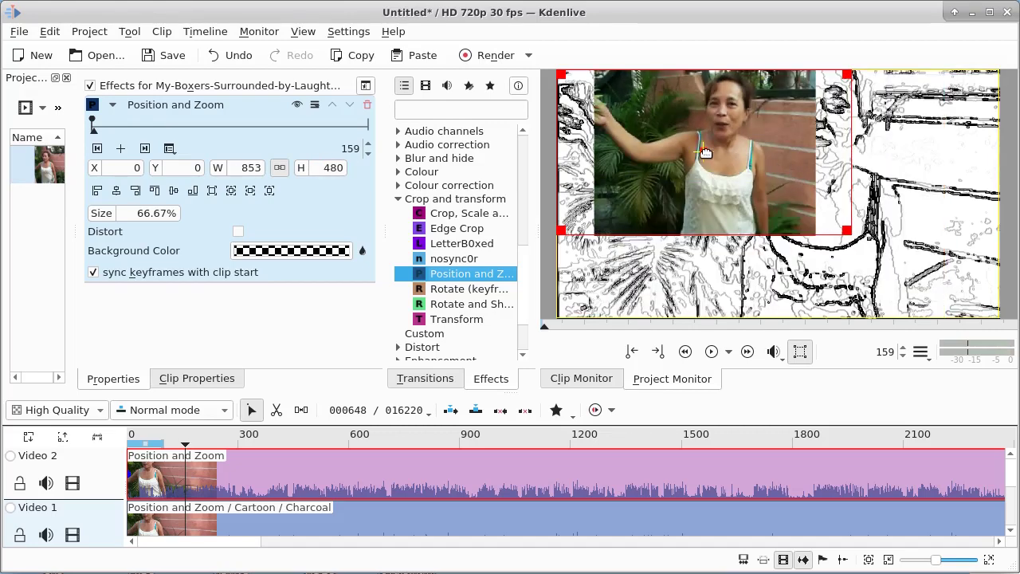
{"action": "left_click_drag", "start_coordinate": [705, 153], "coordinate": [779, 196]}
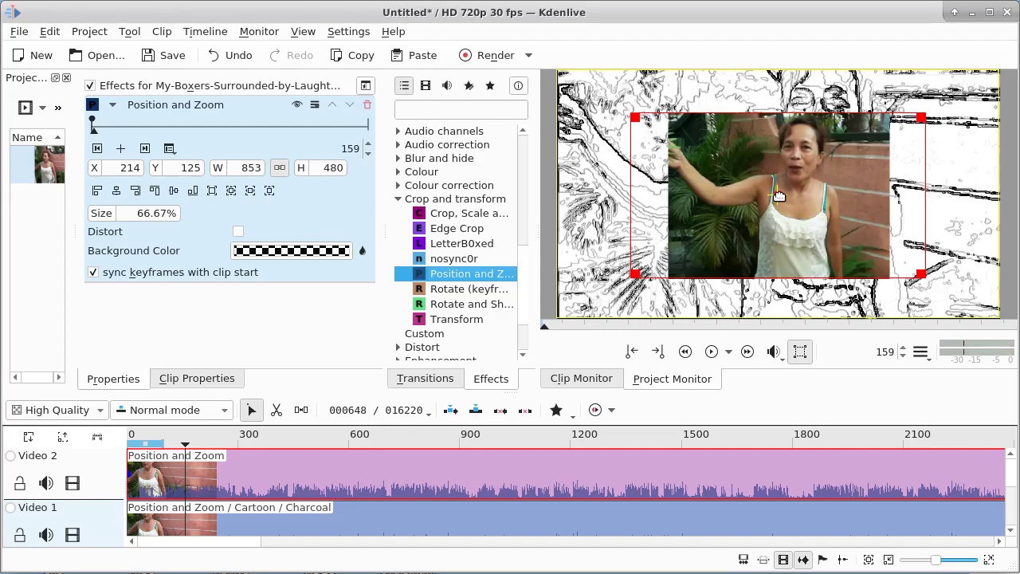
{"action": "left_click_drag", "start_coordinate": [531, 389], "coordinate": [531, 246]}
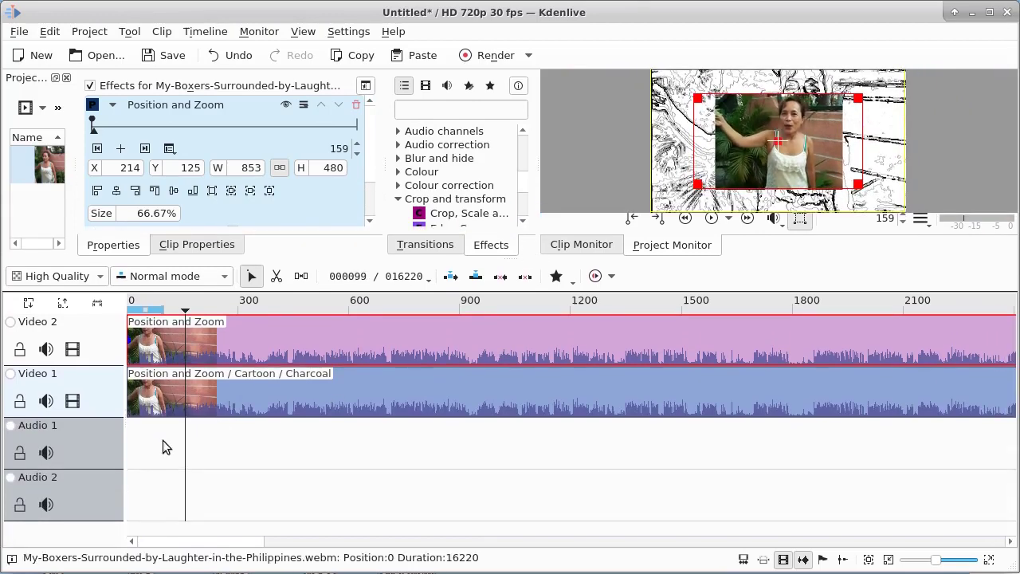
Insert a new Video 3 track from the Audio 1 track menu
{"action": "left_click", "coordinate": [107, 444]}
{"action": "right_click", "coordinate": [106, 444]}
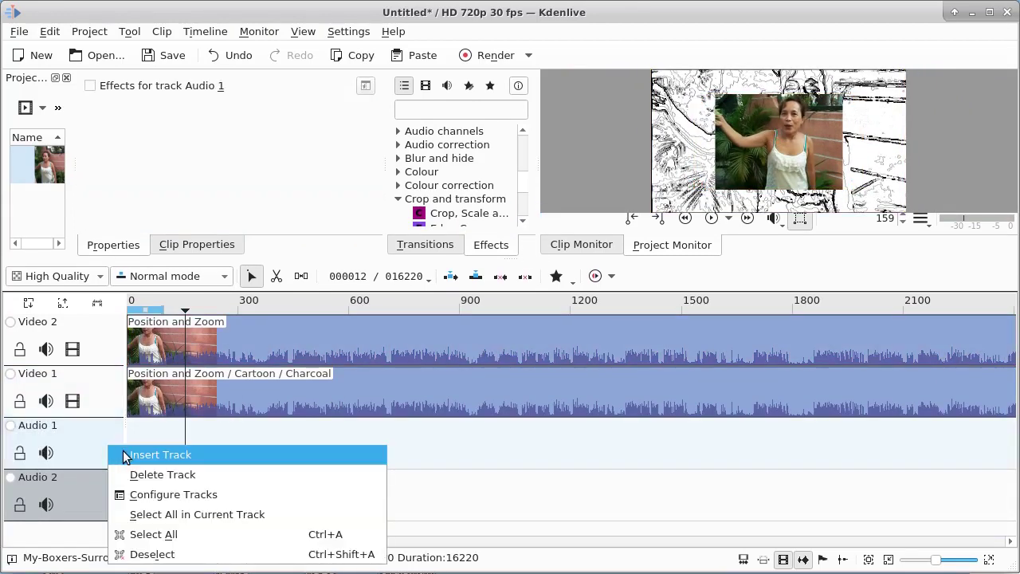
{"action": "left_click", "coordinate": [160, 455]}
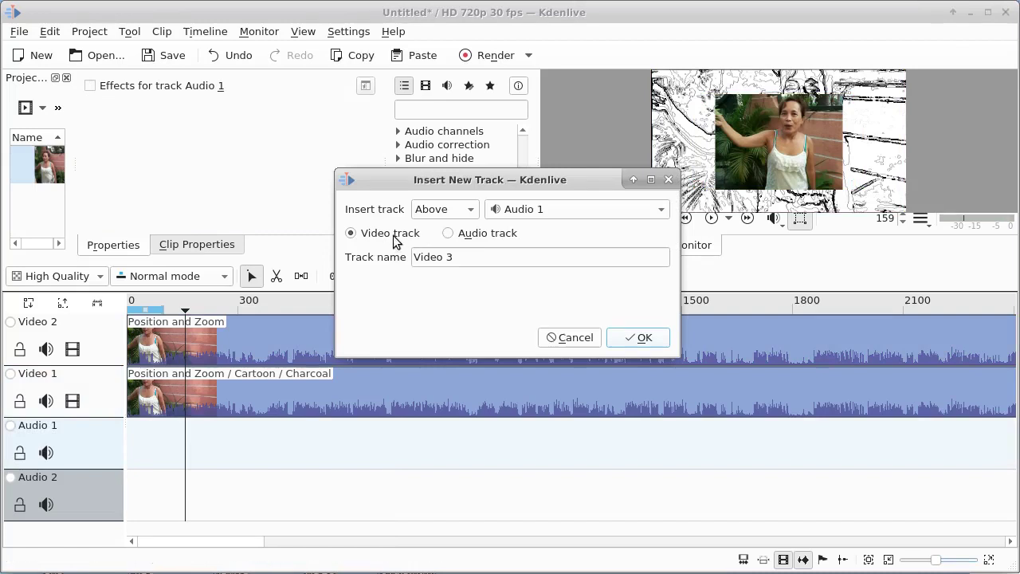
{"action": "left_click", "coordinate": [638, 338]}
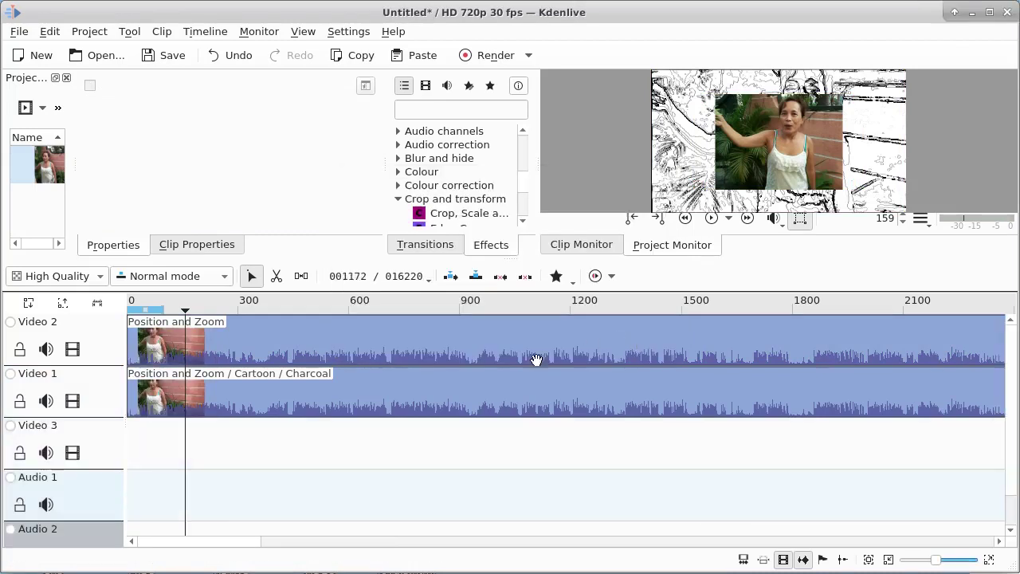
Hide Video 2, copy the effected Video 1 clip, and paste it onto Video 3
{"action": "left_click", "coordinate": [206, 393]}
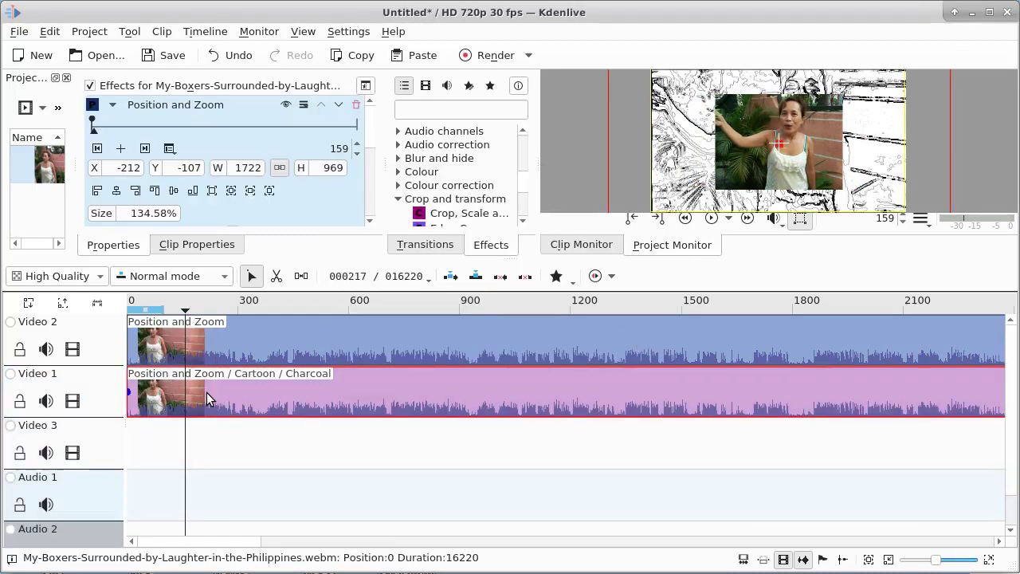
{"action": "left_click", "coordinate": [72, 349]}
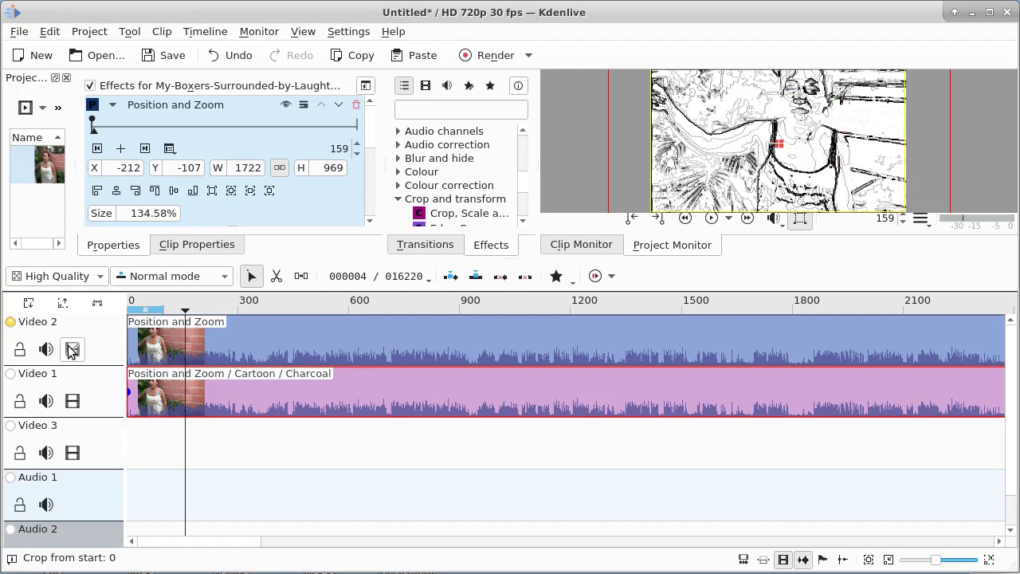
{"action": "right_click", "coordinate": [238, 390]}
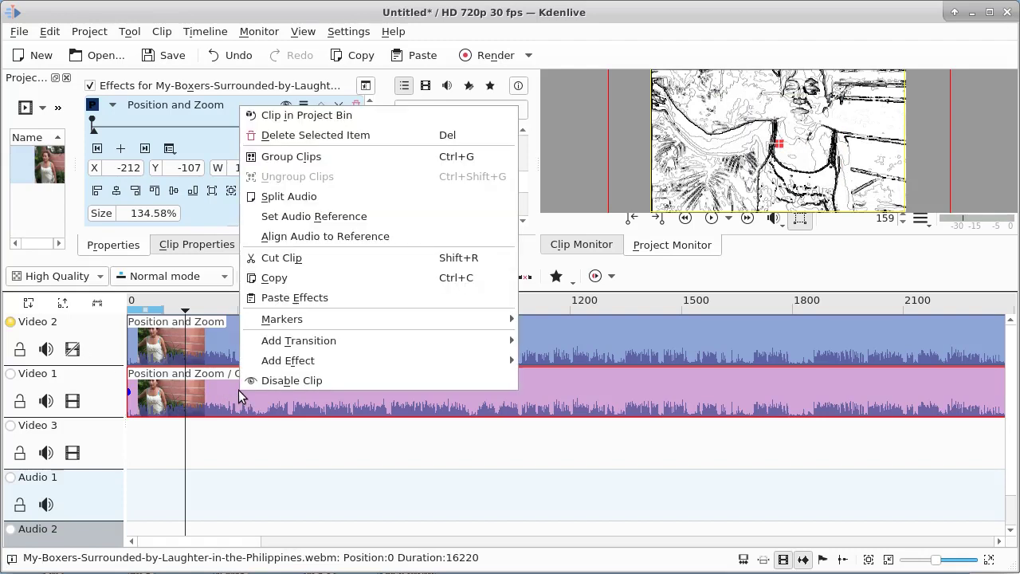
{"action": "left_click", "coordinate": [271, 277]}
{"action": "left_click", "coordinate": [201, 442]}
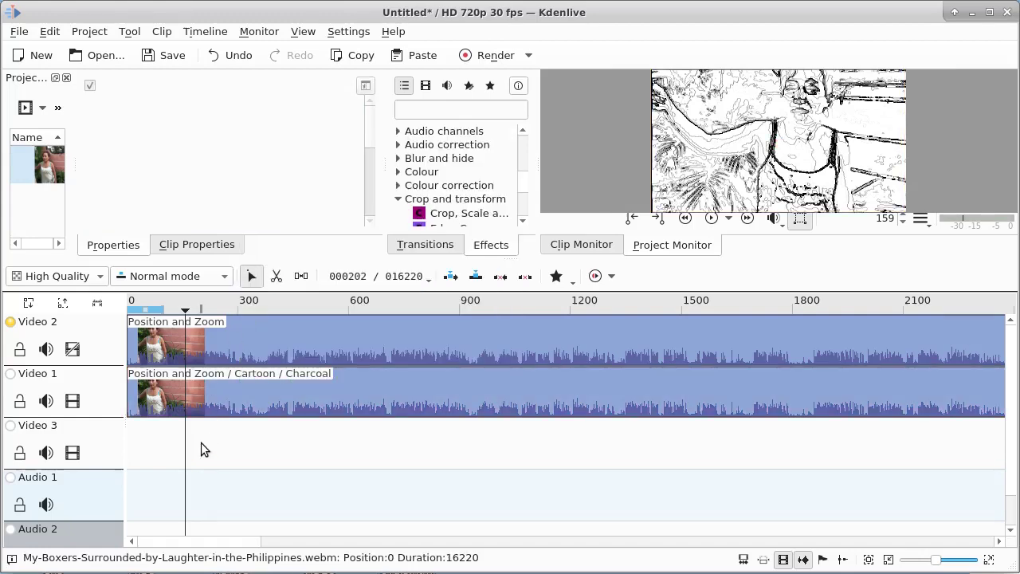
{"action": "left_click", "coordinate": [201, 442]}
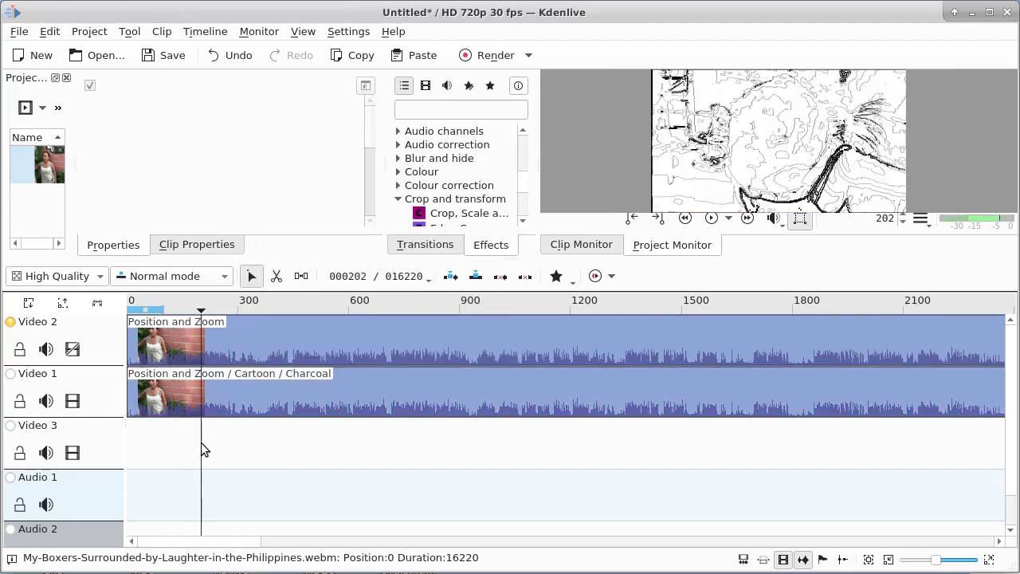
{"action": "left_click", "coordinate": [140, 439]}
{"action": "right_click", "coordinate": [139, 439]}
Paste the clip onto Video 3 starting at frame 0, and hide Video 1 from the preview
{"action": "left_click", "coordinate": [184, 510]}
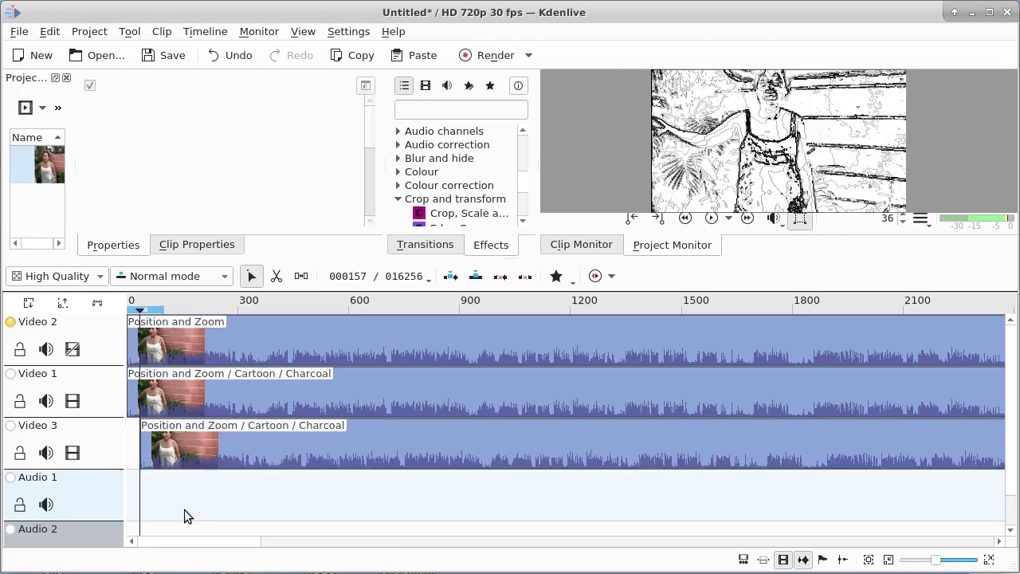
{"action": "left_click_drag", "start_coordinate": [307, 443], "coordinate": [294, 441]}
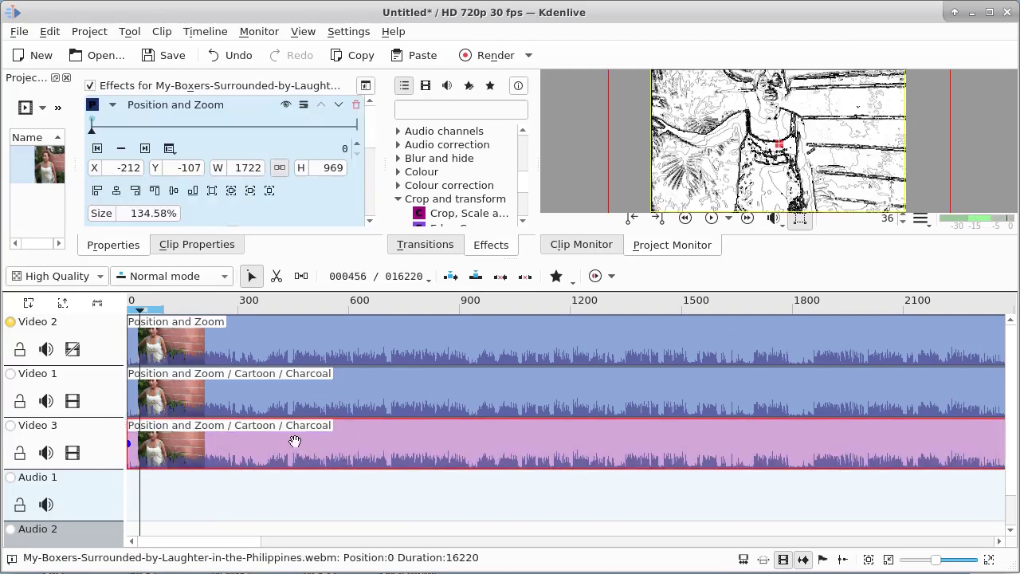
{"action": "left_click", "coordinate": [72, 402]}
Delete the Charcoal effect from the Video 3 copy, keeping Position and Zoom and Cartoon
{"action": "left_click_drag", "start_coordinate": [712, 256], "coordinate": [694, 406]}
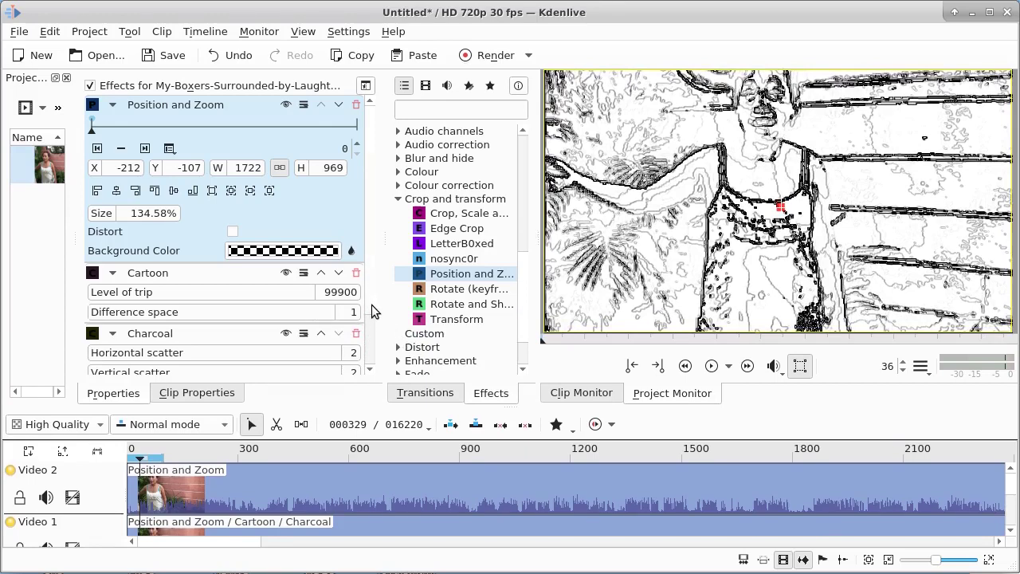
{"action": "left_click_drag", "start_coordinate": [371, 304], "coordinate": [372, 363]}
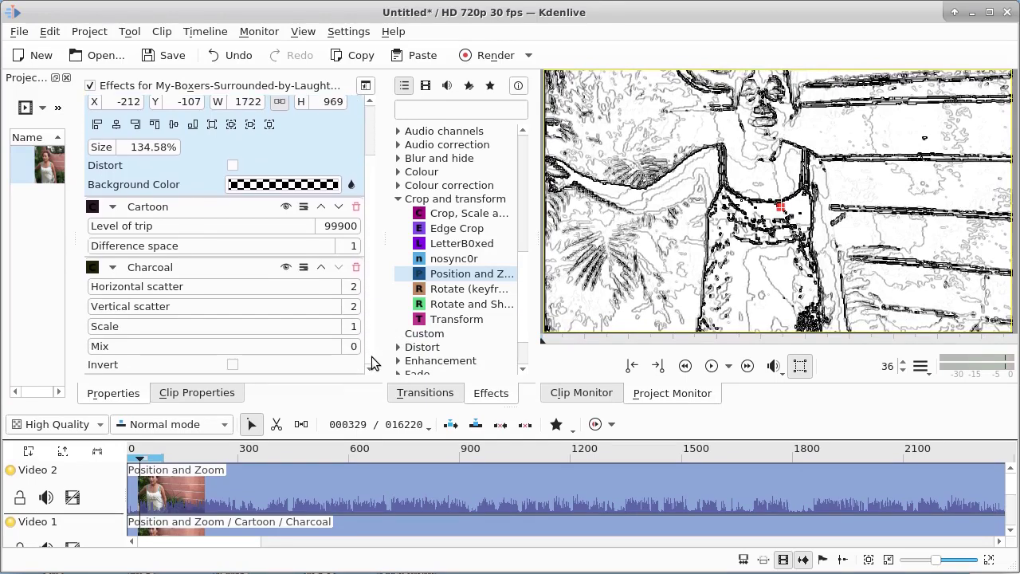
{"action": "left_click", "coordinate": [356, 271]}
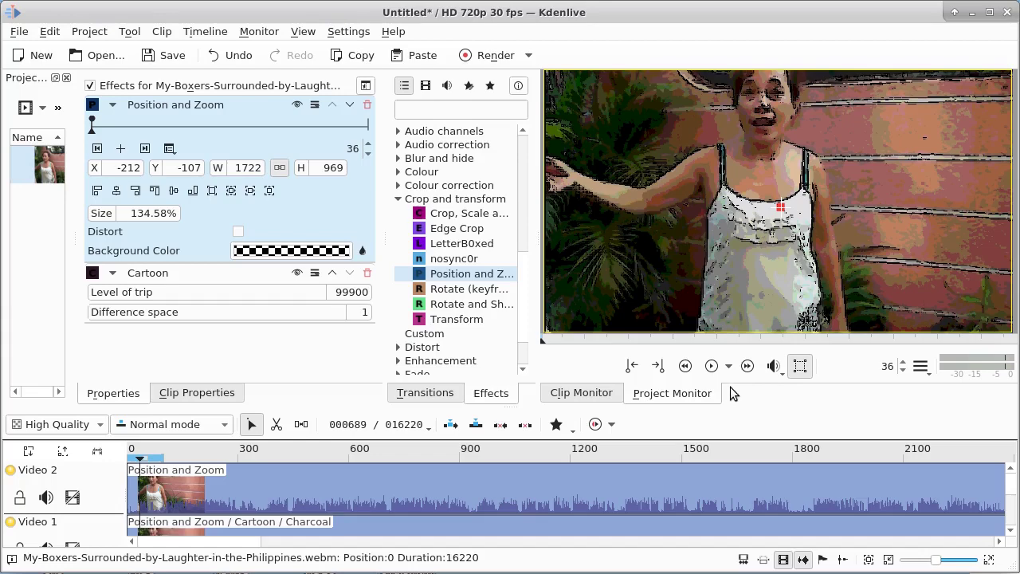
{"action": "left_click_drag", "start_coordinate": [726, 404], "coordinate": [722, 263]}
Select the Charcoal clip on Video 1, hiding Video 3 and showing Video 1 in the preview
{"action": "left_click", "coordinate": [452, 386]}
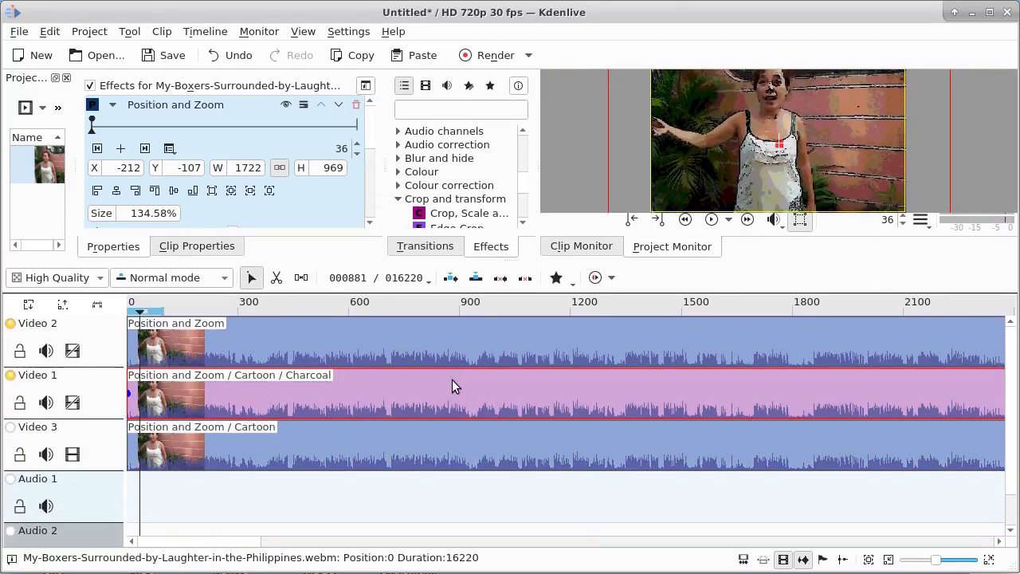
{"action": "left_click", "coordinate": [72, 455]}
{"action": "left_click", "coordinate": [73, 403]}
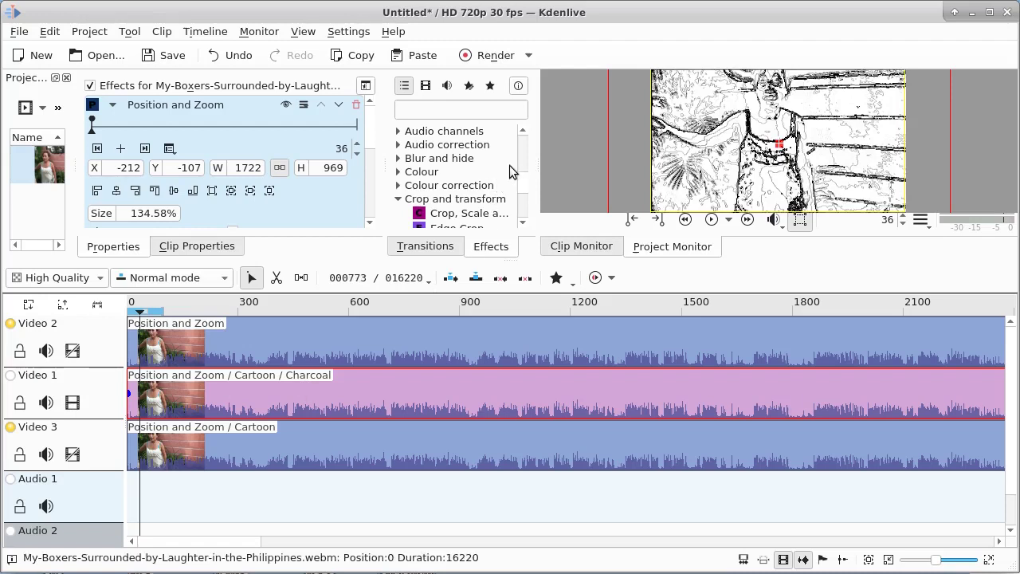
{"action": "scroll", "coordinate": [523, 181], "scroll_direction": "down", "scroll_amount": 4}
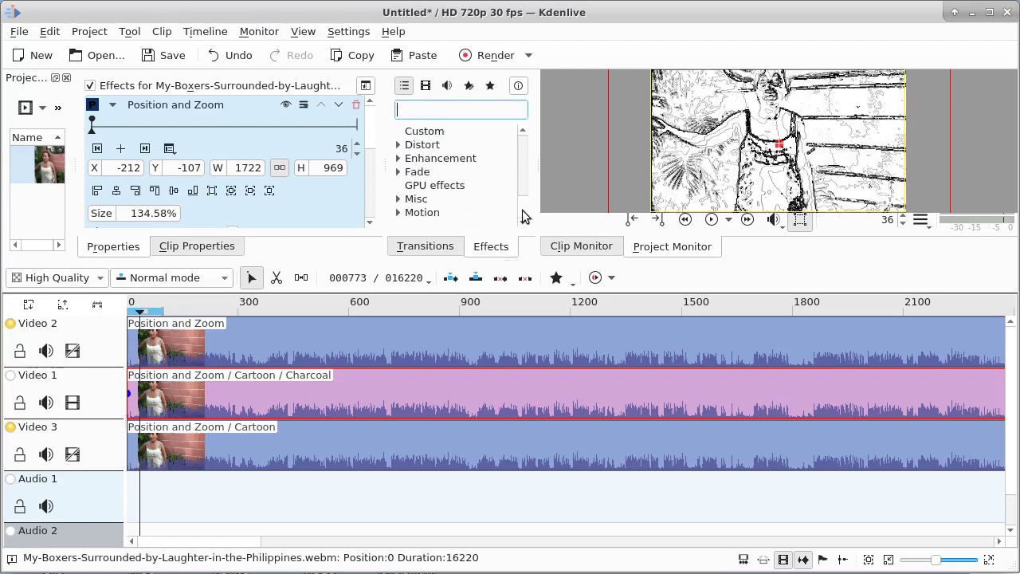
{"action": "scroll", "coordinate": [523, 200], "scroll_direction": "up", "scroll_amount": 1}
{"action": "scroll", "coordinate": [523, 205], "scroll_direction": "up", "scroll_amount": 1}
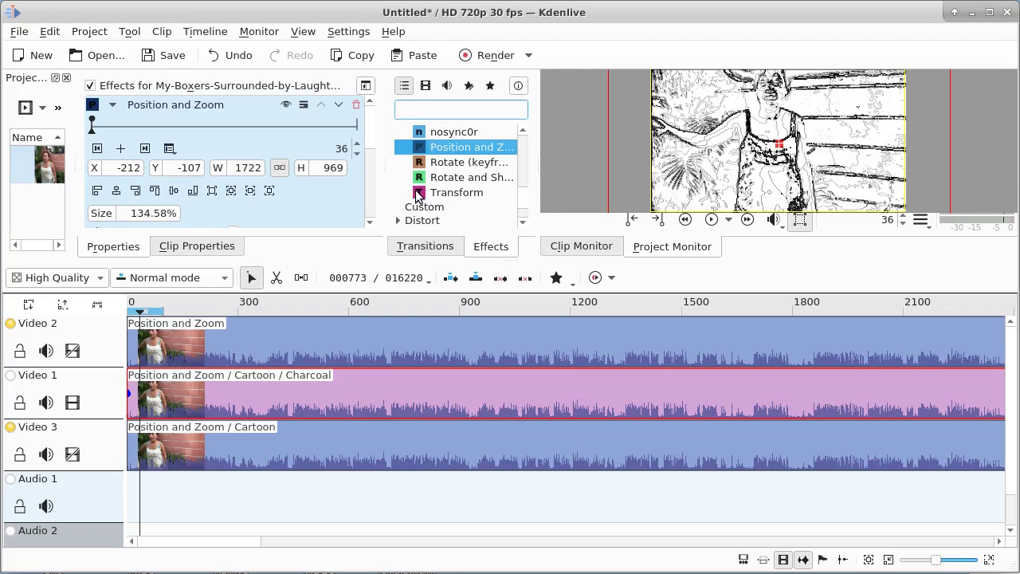
Add a Transform effect to the Video 1 clip and enlarge its frame to about 135%
{"action": "left_click_drag", "start_coordinate": [416, 195], "coordinate": [343, 159]}
{"action": "left_click_drag", "start_coordinate": [368, 126], "coordinate": [369, 209]}
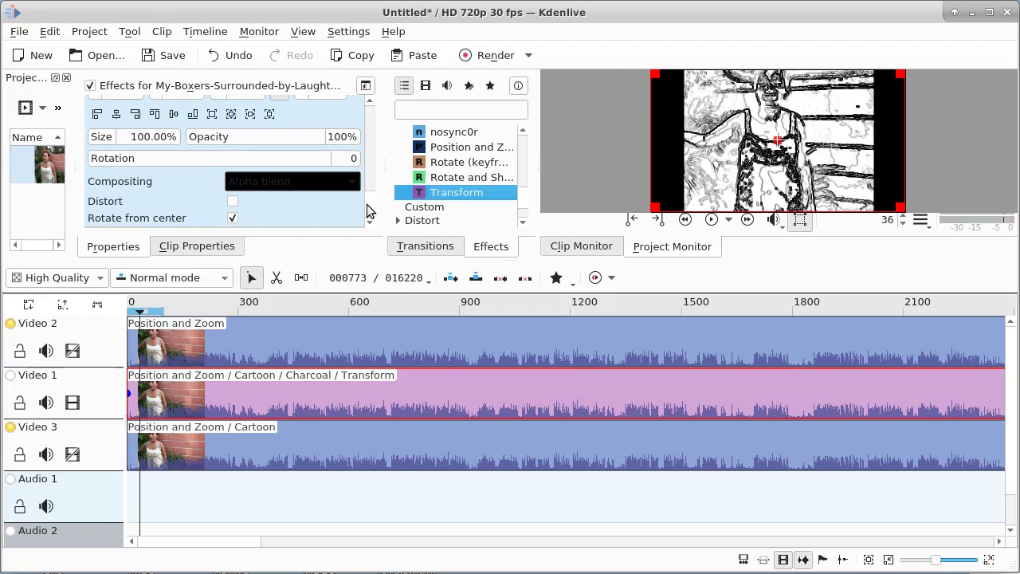
{"action": "left_click_drag", "start_coordinate": [654, 209], "coordinate": [602, 250]}
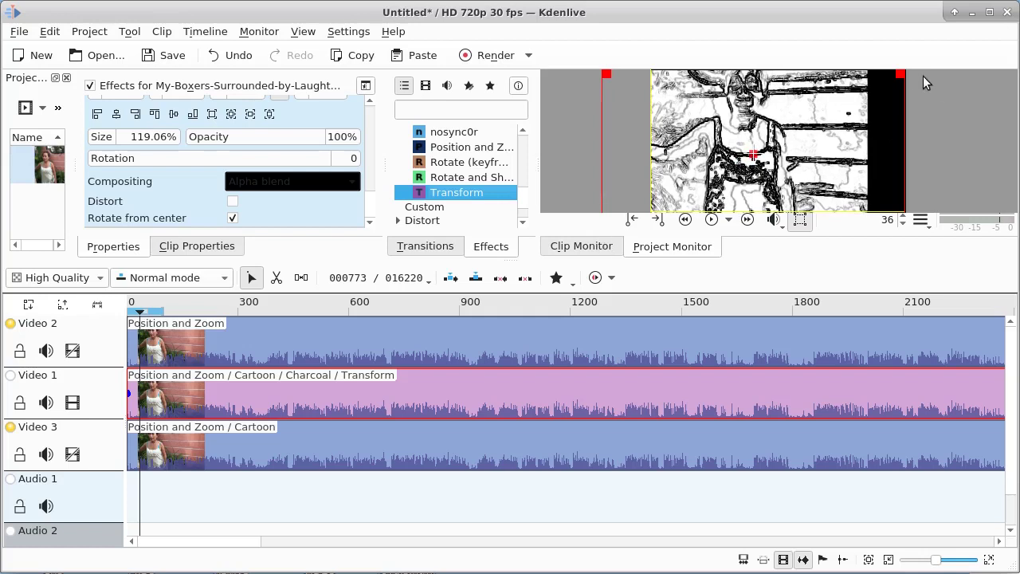
{"action": "left_click_drag", "start_coordinate": [898, 74], "coordinate": [936, 57]}
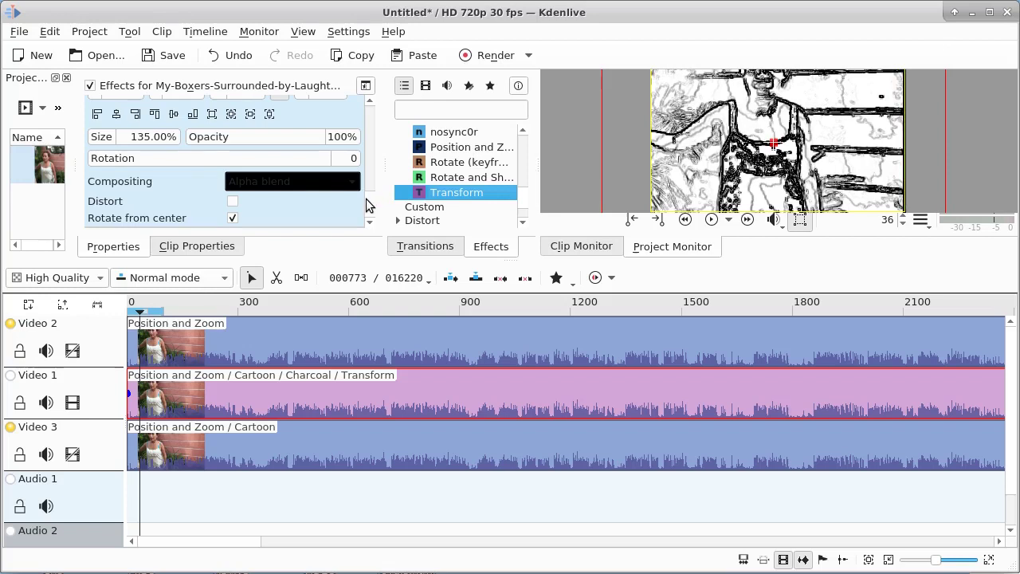
Set the Transform effect's opacity to 60%
{"action": "scroll", "coordinate": [366, 205], "scroll_direction": "up", "scroll_amount": 3}
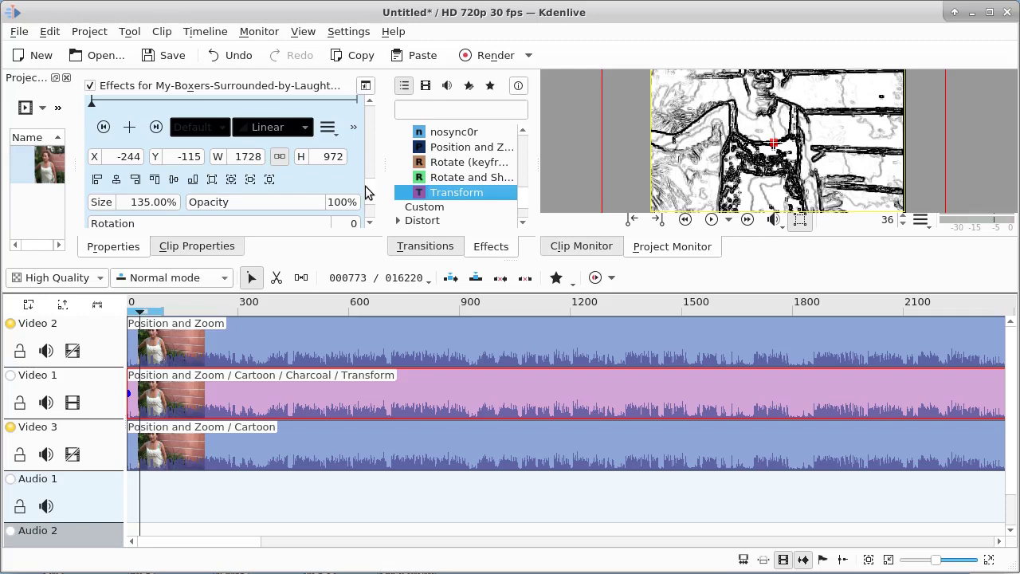
{"action": "scroll", "coordinate": [366, 192], "scroll_direction": "down", "scroll_amount": 3}
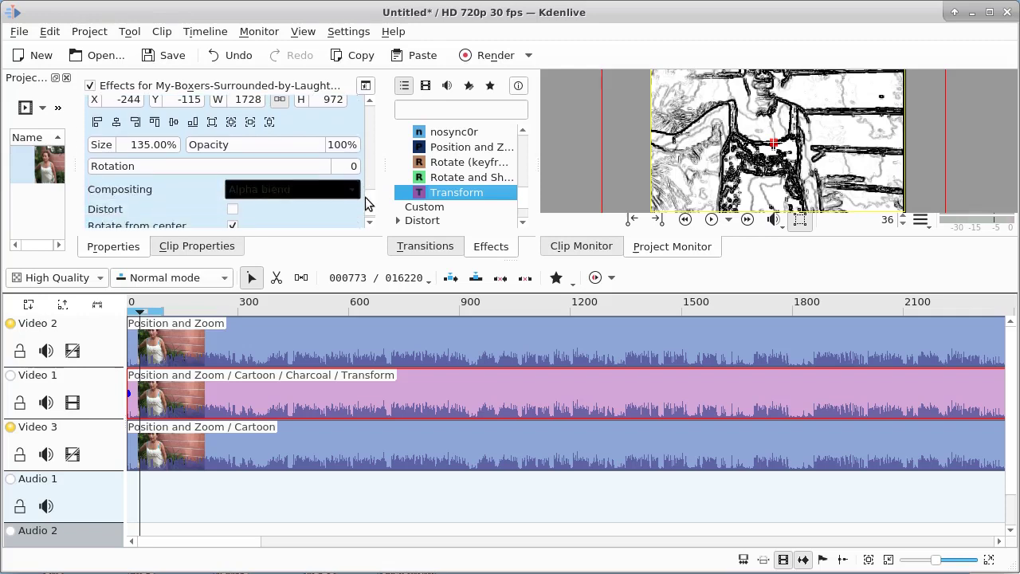
{"action": "scroll", "coordinate": [366, 205], "scroll_direction": "up", "scroll_amount": 3}
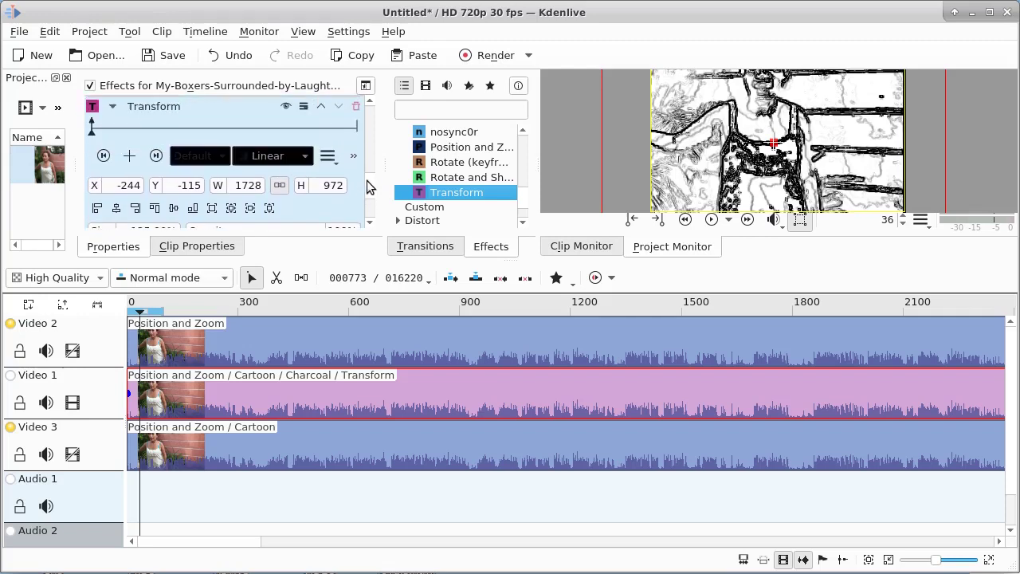
{"action": "scroll", "coordinate": [369, 186], "scroll_direction": "down", "scroll_amount": 2}
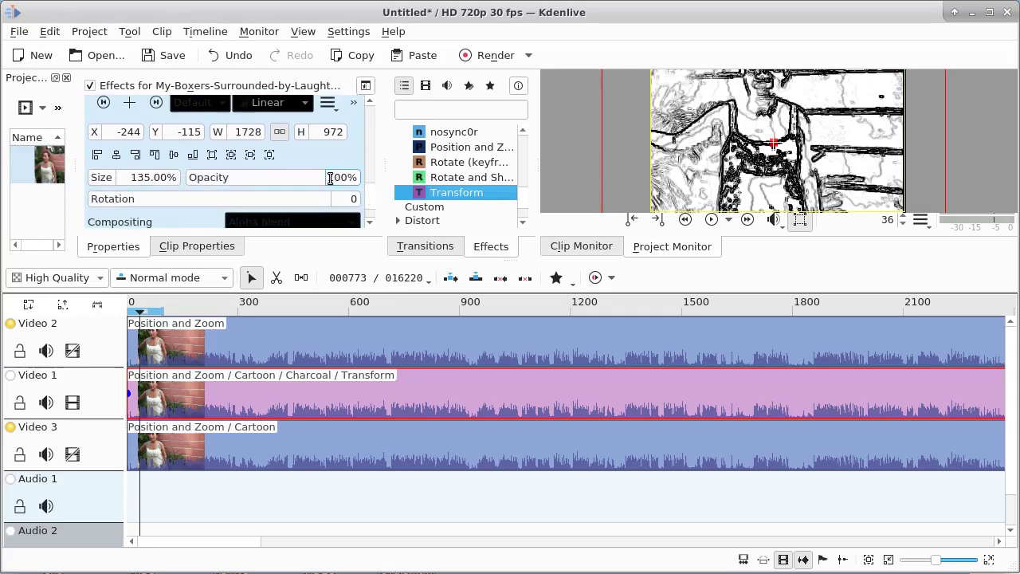
{"action": "left_click_drag", "start_coordinate": [329, 178], "coordinate": [361, 179]}
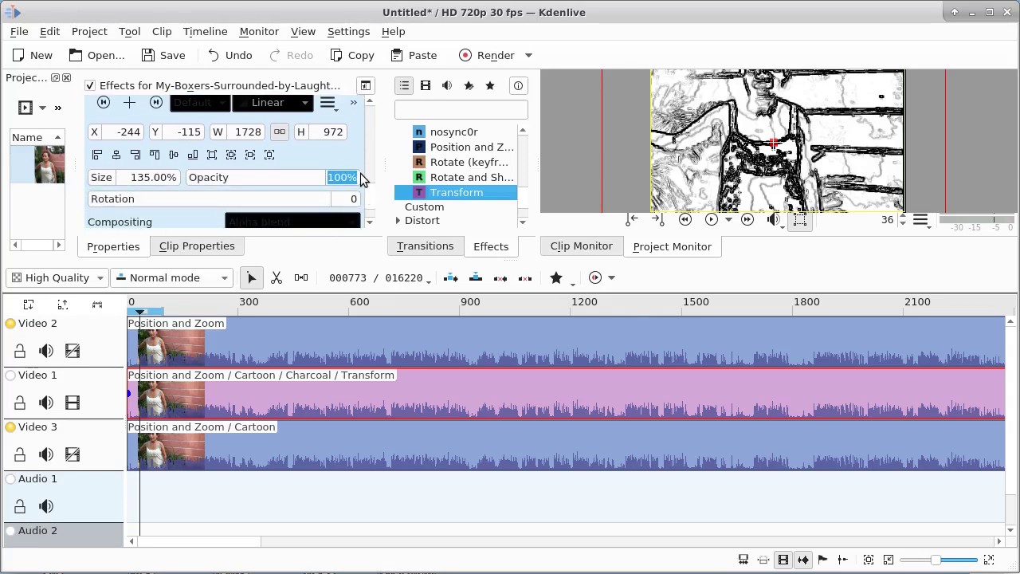
{"action": "type", "text": "60"}
{"action": "key", "text": "Return"}
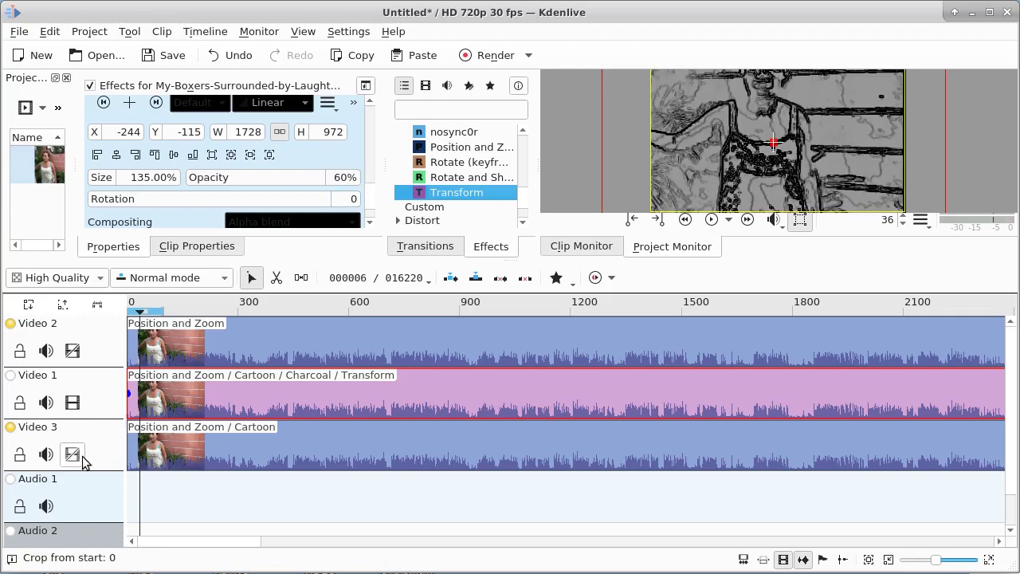
Briefly re-show Video 3 and Video 2, then disable both so only the faded charcoal Video 1 shows
{"action": "left_click", "coordinate": [71, 455]}
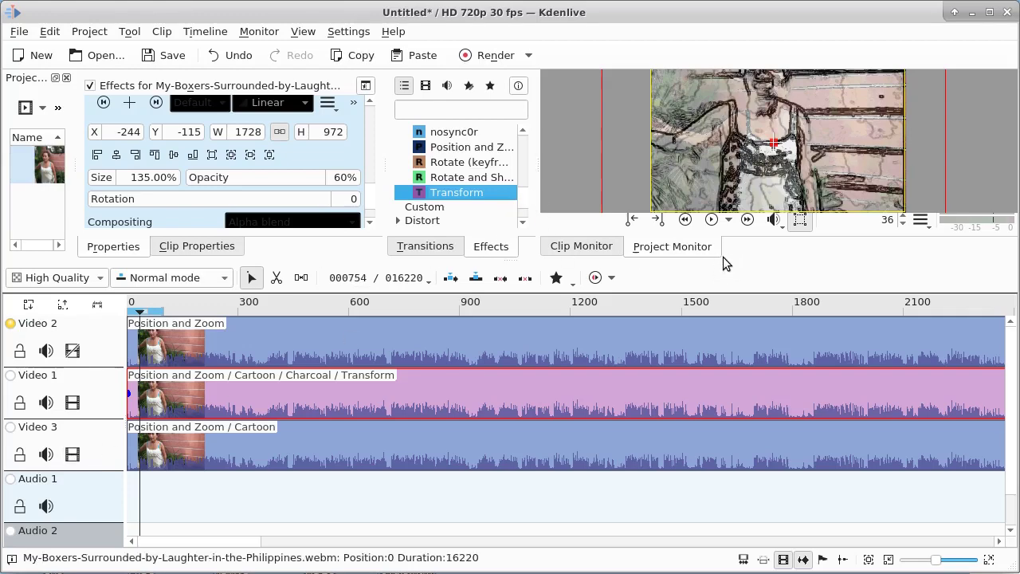
{"action": "left_click_drag", "start_coordinate": [723, 259], "coordinate": [672, 474]}
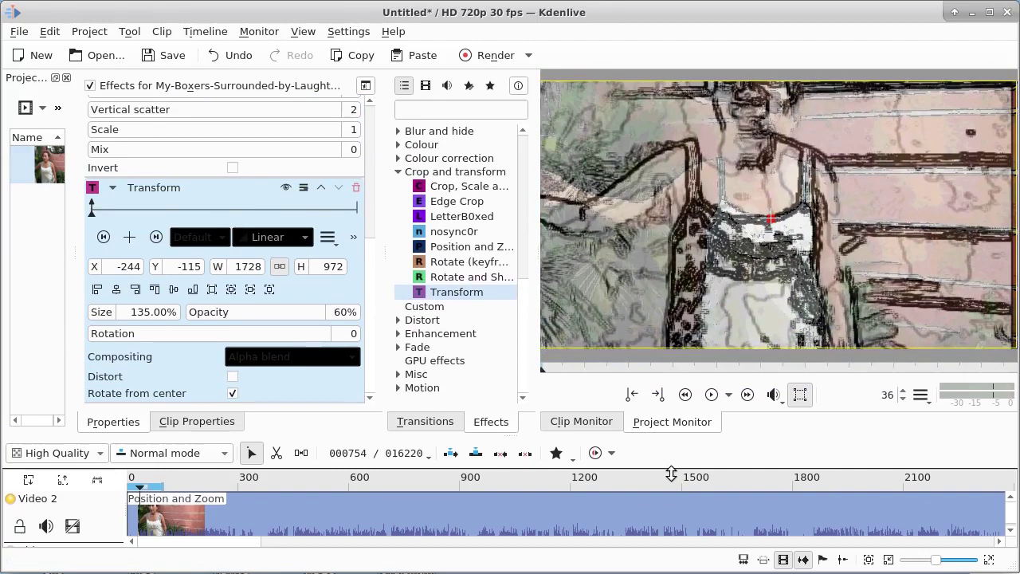
{"action": "left_click", "coordinate": [71, 528]}
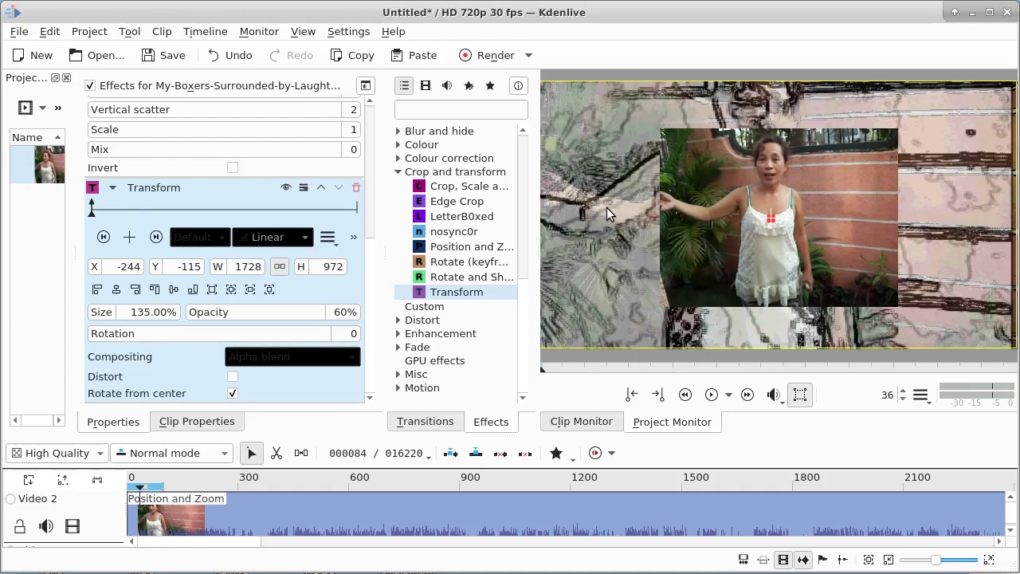
{"action": "left_click_drag", "start_coordinate": [742, 438], "coordinate": [661, 274]}
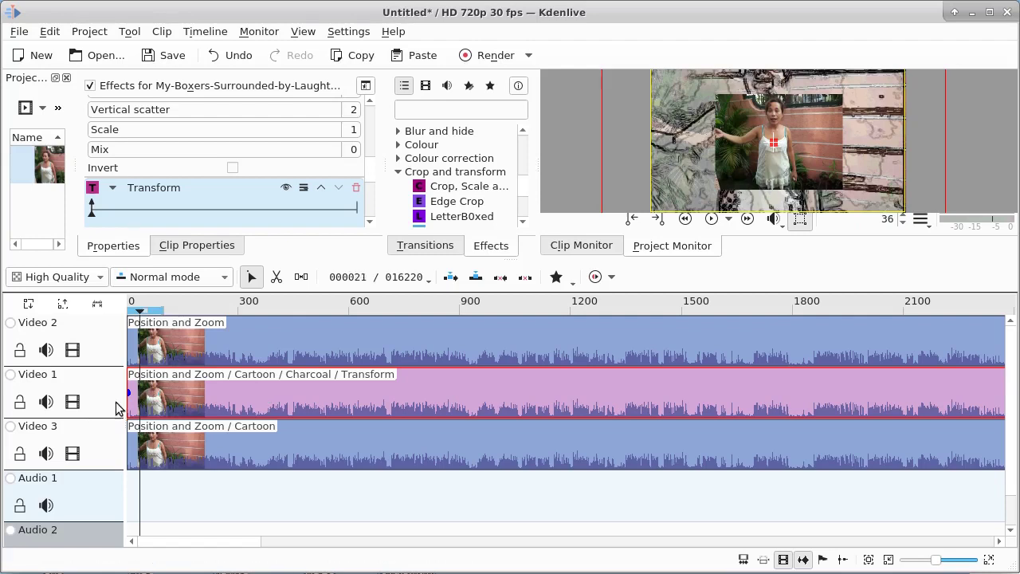
{"action": "left_click", "coordinate": [72, 350]}
{"action": "left_click", "coordinate": [72, 453]}
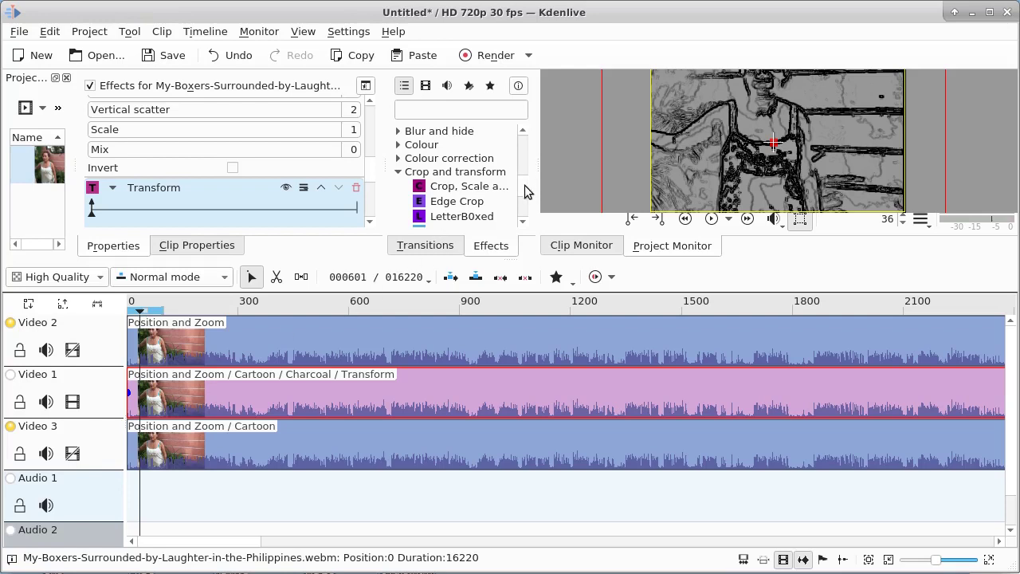
Add the Sharpen effect from the Enhancement category to the Video 1 clip
{"action": "scroll", "coordinate": [524, 187], "scroll_direction": "up", "scroll_amount": 3}
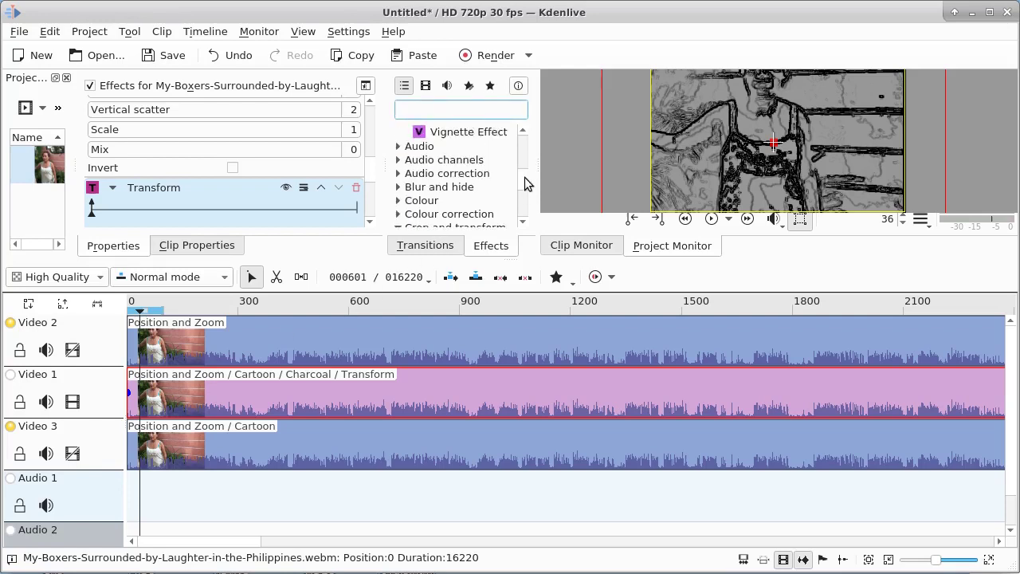
{"action": "scroll", "coordinate": [524, 170], "scroll_direction": "up", "scroll_amount": 5}
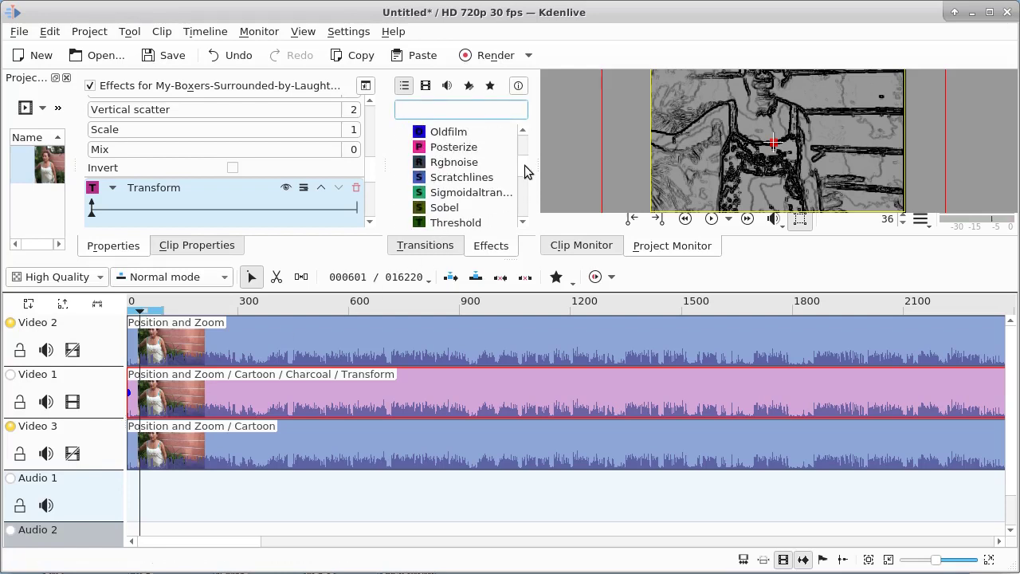
{"action": "scroll", "coordinate": [525, 199], "scroll_direction": "down", "scroll_amount": 2}
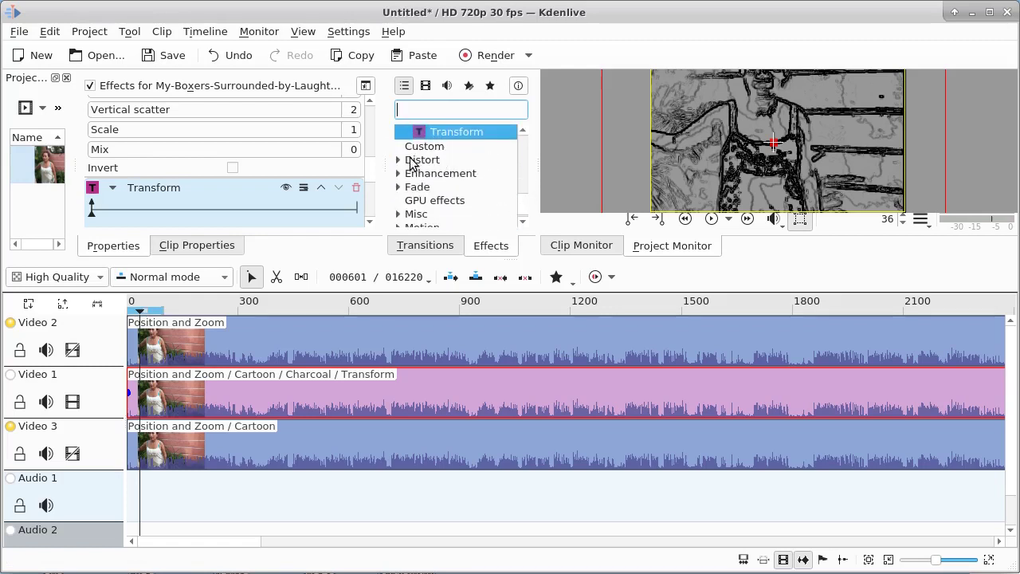
{"action": "left_click", "coordinate": [398, 161]}
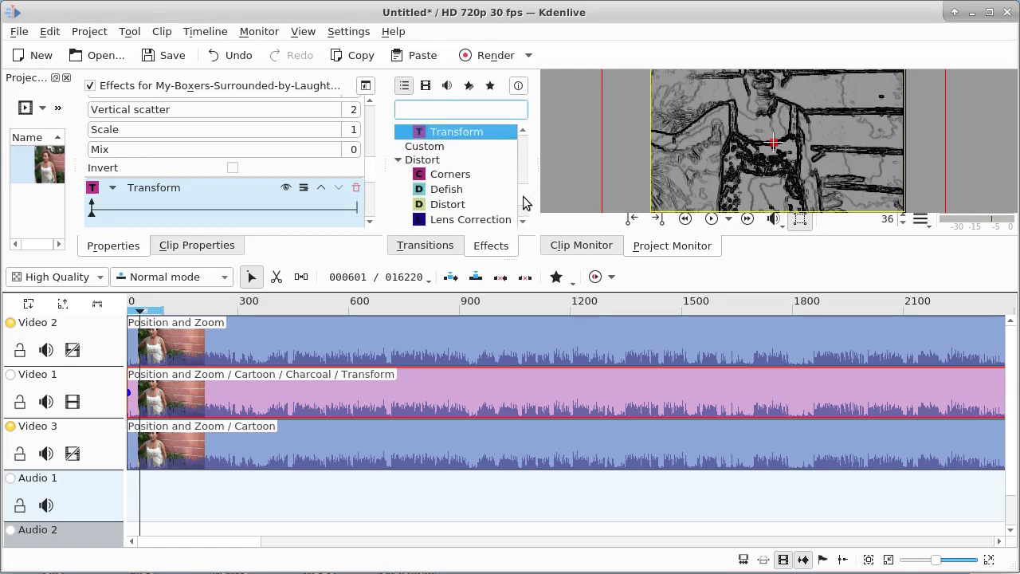
{"action": "scroll", "coordinate": [522, 200], "scroll_direction": "down", "scroll_amount": 2}
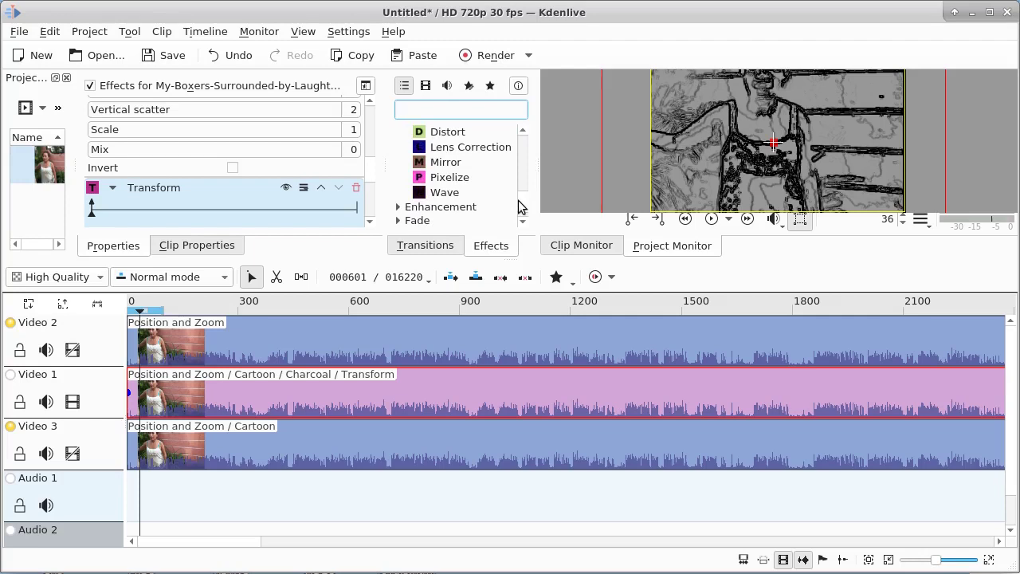
{"action": "scroll", "coordinate": [522, 204], "scroll_direction": "up", "scroll_amount": 1}
{"action": "scroll", "coordinate": [522, 204], "scroll_direction": "down", "scroll_amount": 3}
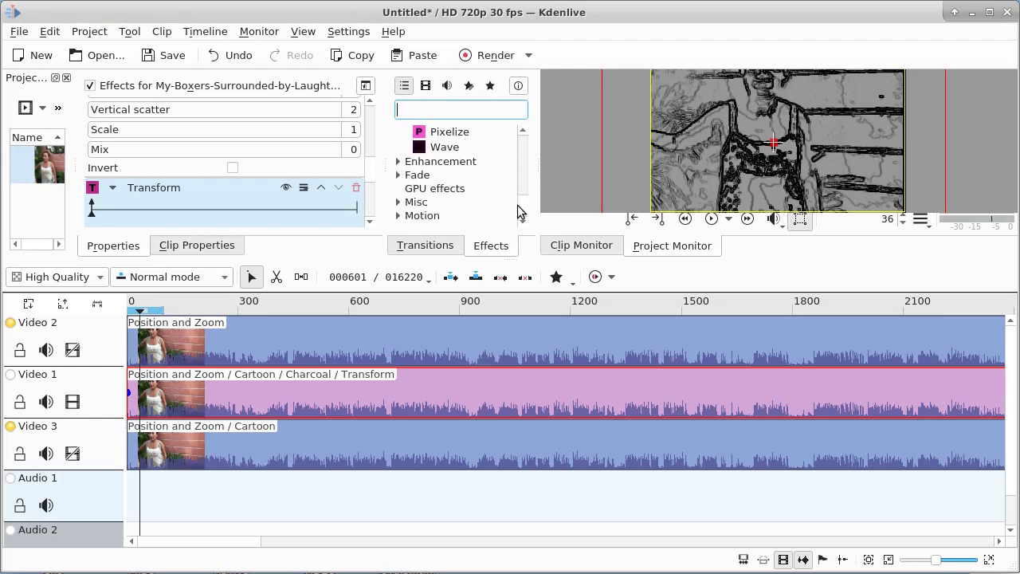
{"action": "left_click", "coordinate": [398, 161]}
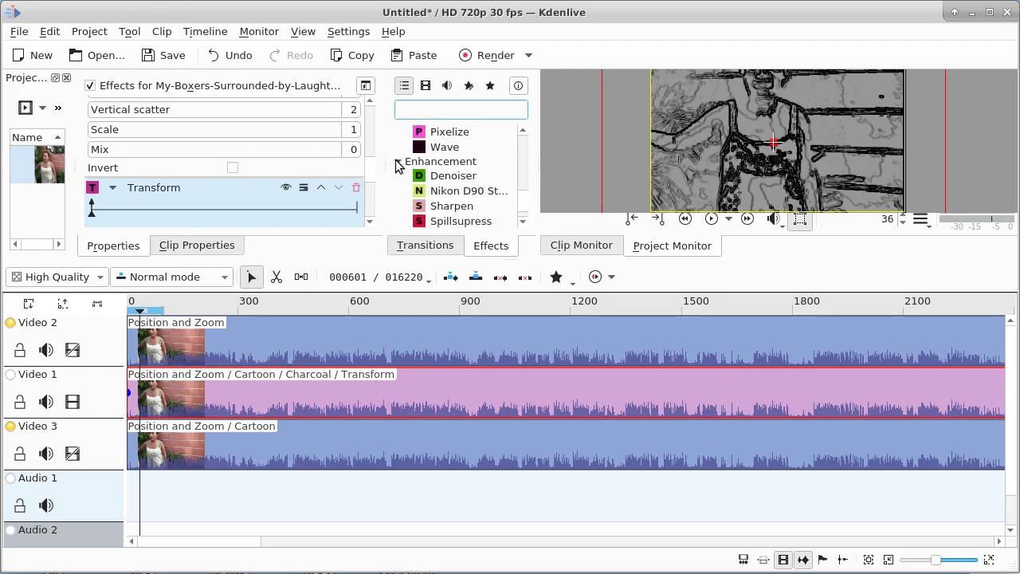
{"action": "double_click", "coordinate": [421, 208]}
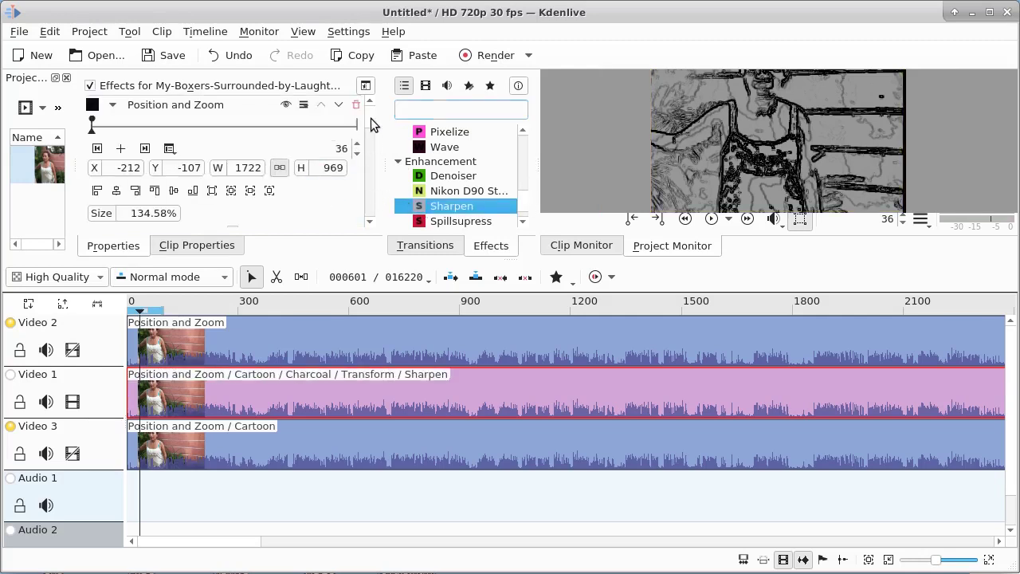
Set the Sharpen effect to Amount 487 and Size 30
{"action": "left_click_drag", "start_coordinate": [371, 118], "coordinate": [372, 221]}
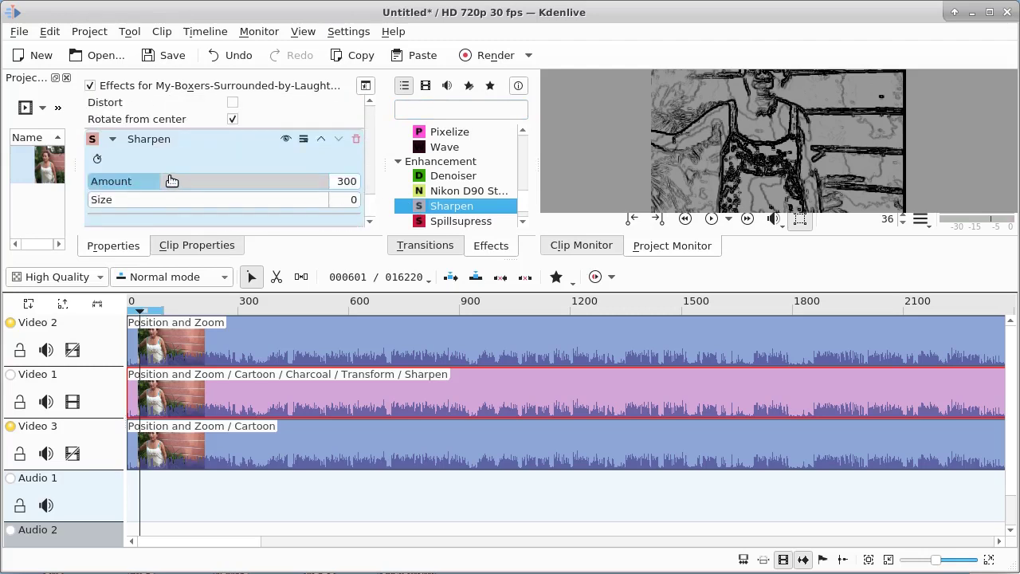
{"action": "left_click_drag", "start_coordinate": [166, 180], "coordinate": [206, 181]}
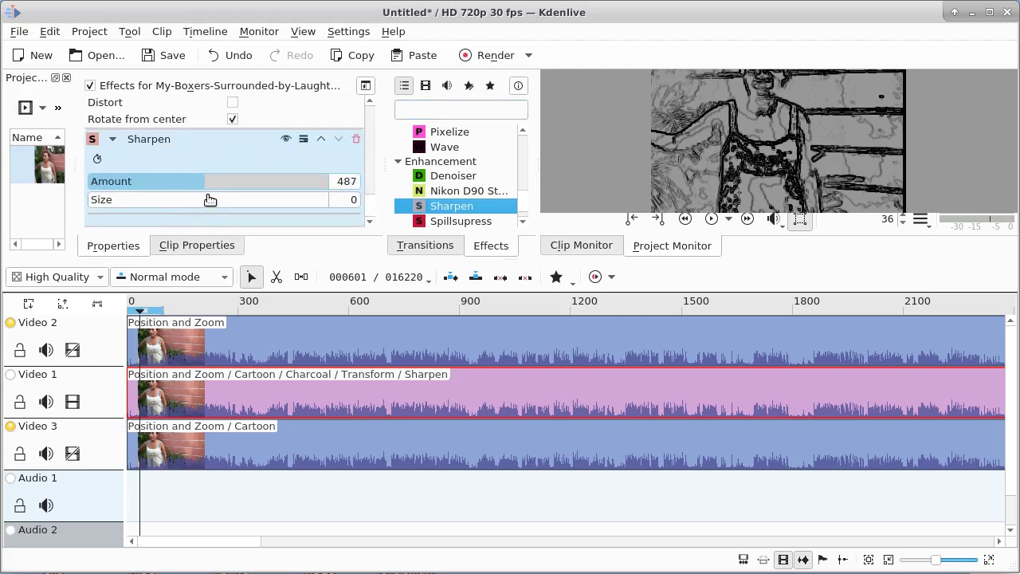
{"action": "left_click", "coordinate": [348, 198]}
{"action": "type", "text": "3"}
{"action": "key", "text": "Return"}
Turn Video 3 and Video 2 back on and drag the timeline splitter down to enlarge the preview
{"action": "left_click", "coordinate": [71, 454]}
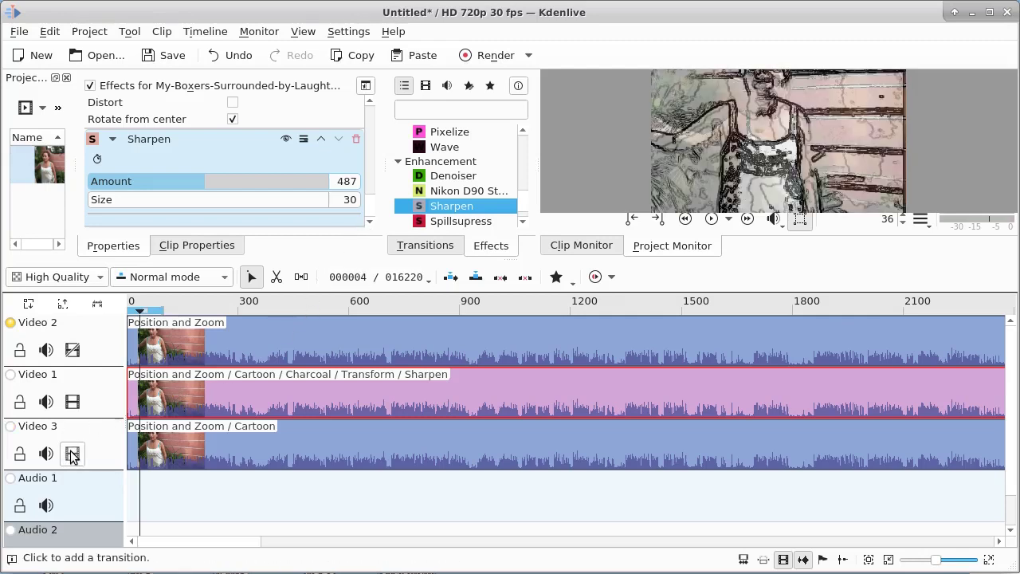
{"action": "left_click", "coordinate": [71, 351]}
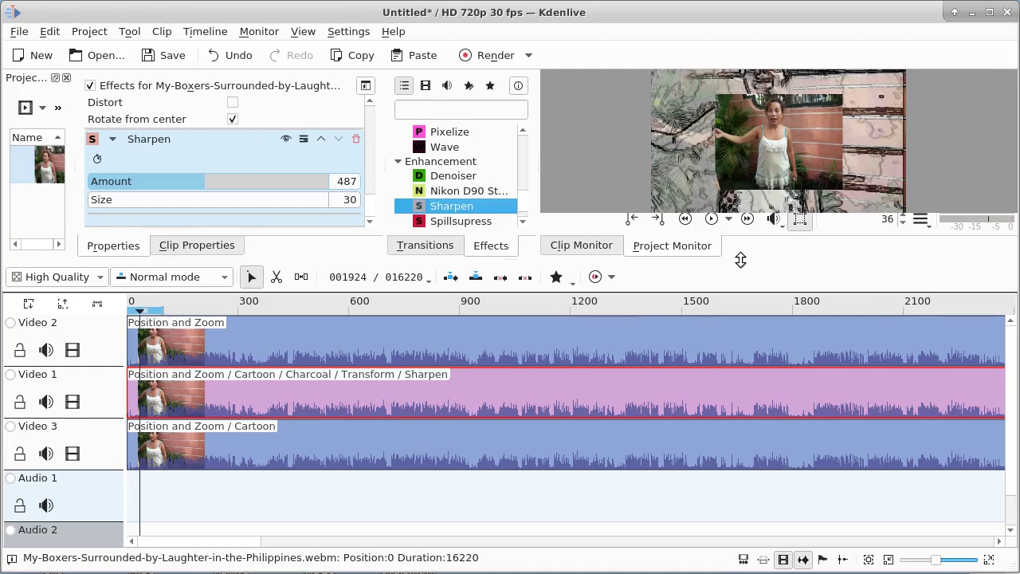
{"action": "left_click_drag", "start_coordinate": [737, 262], "coordinate": [740, 437]}
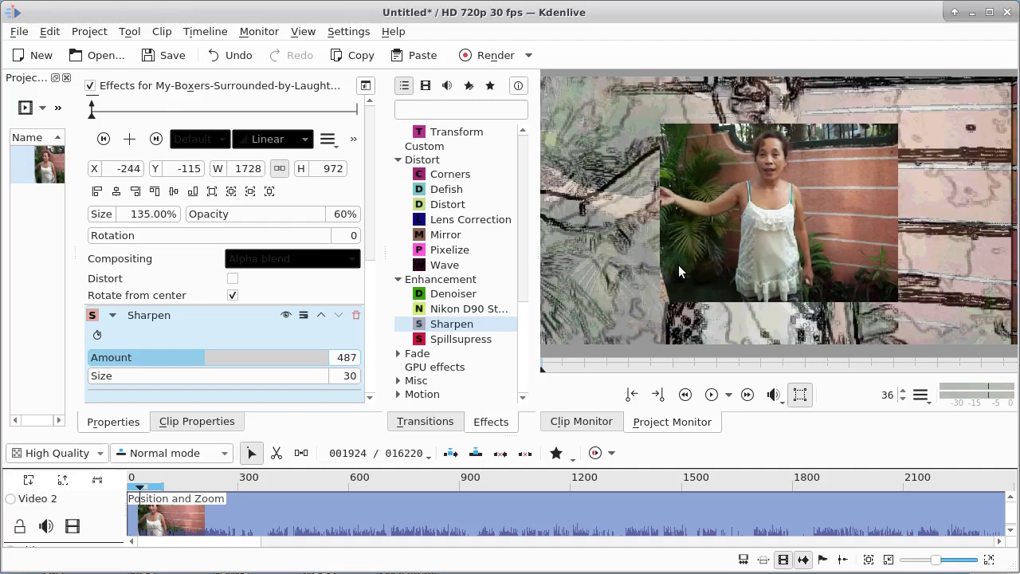
Choose MP4 as the render format and start naming the output file new-one
{"action": "left_click", "coordinate": [475, 56]}
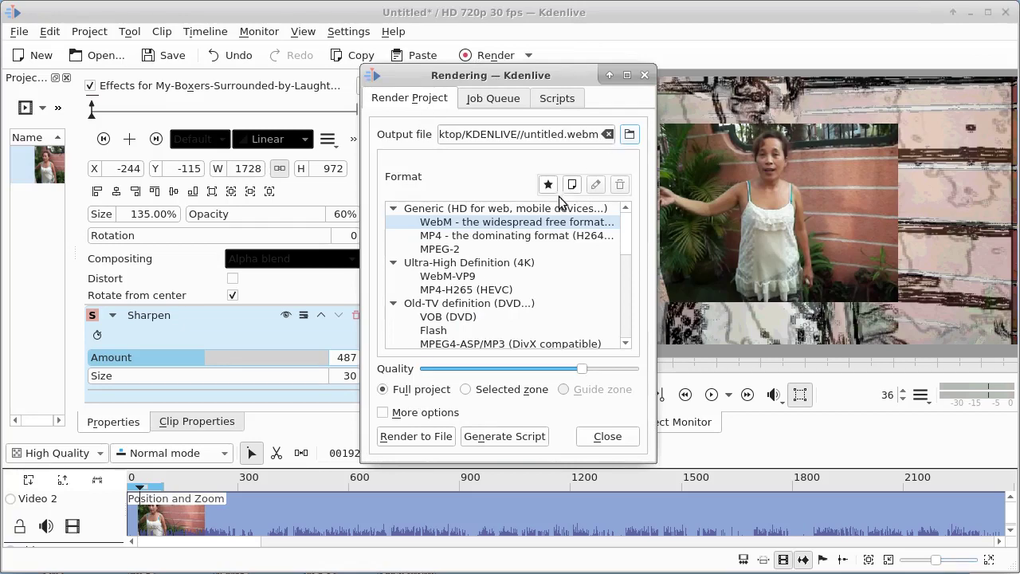
{"action": "left_click", "coordinate": [431, 237]}
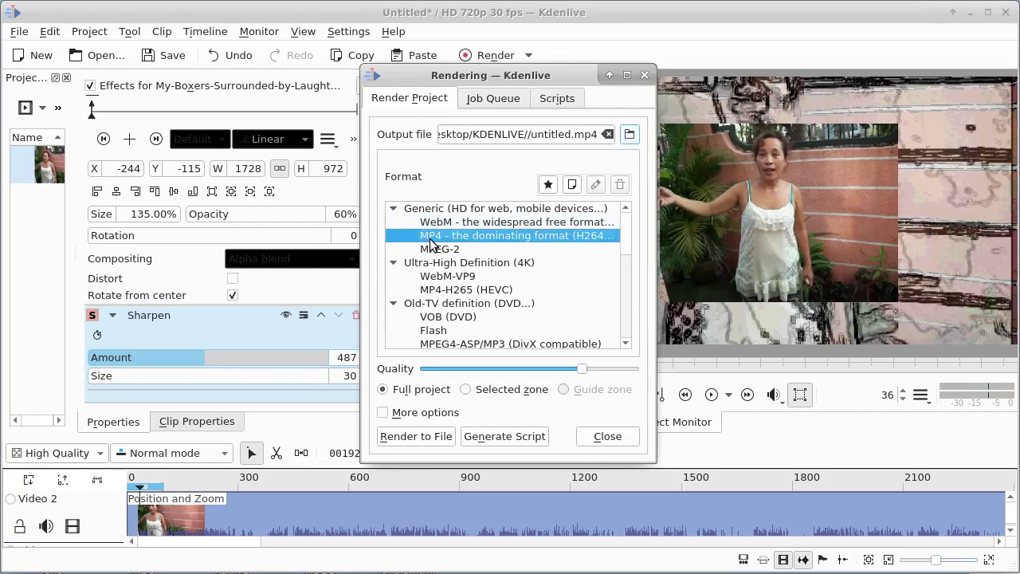
{"action": "left_click", "coordinate": [629, 135]}
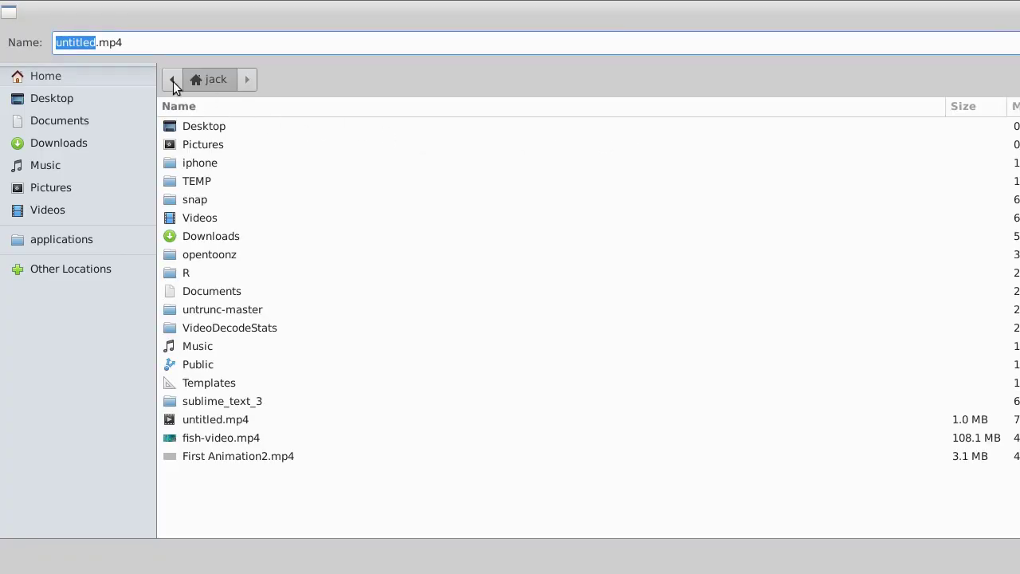
{"action": "type", "text": "new-onw"}
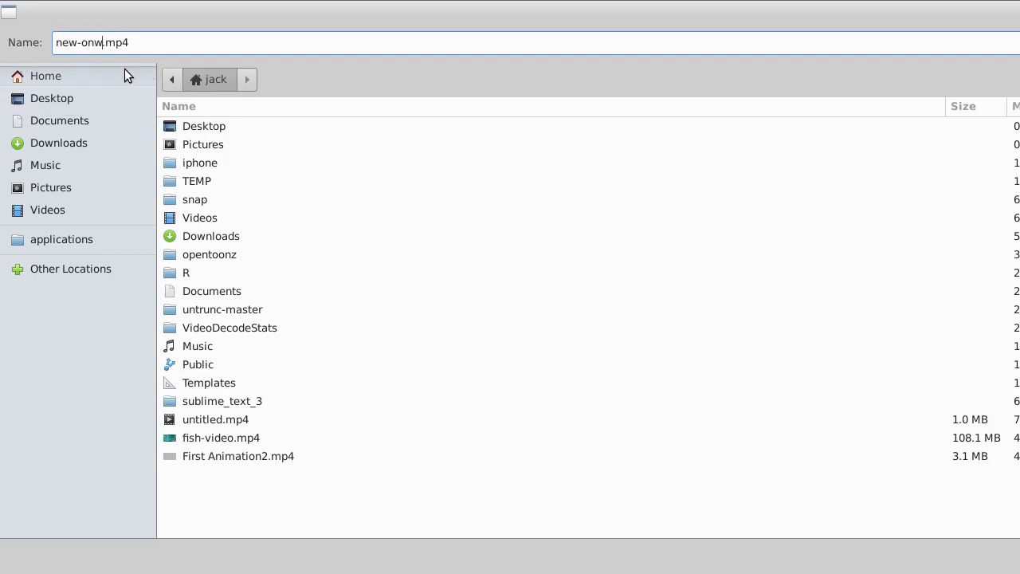
Save the output as new-one.mp4 in the Desktop's BAMBOO folder
{"action": "left_click", "coordinate": [168, 128]}
{"action": "double_click", "coordinate": [166, 123]}
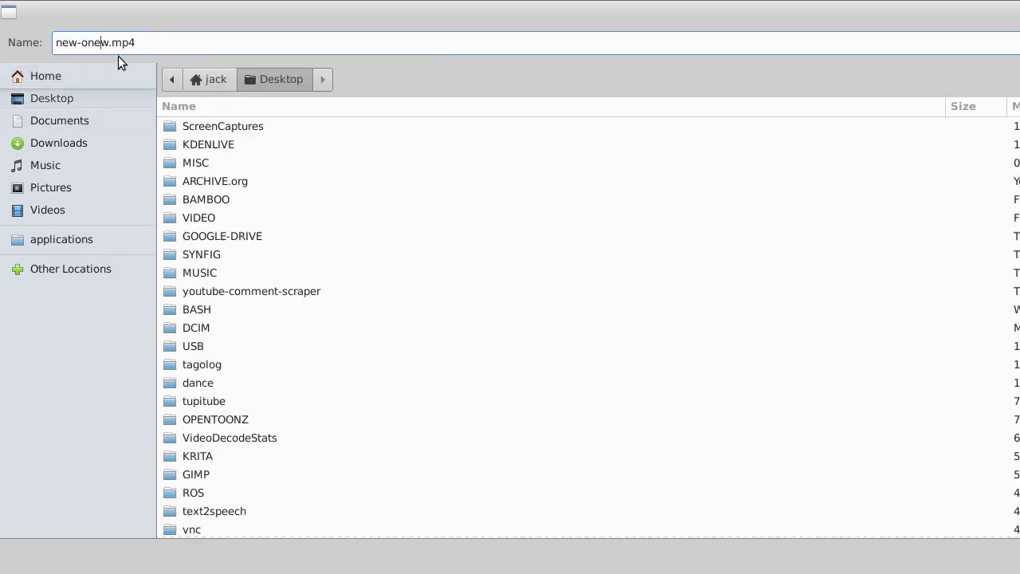
{"action": "key", "text": "Delete"}
{"action": "double_click", "coordinate": [170, 148]}
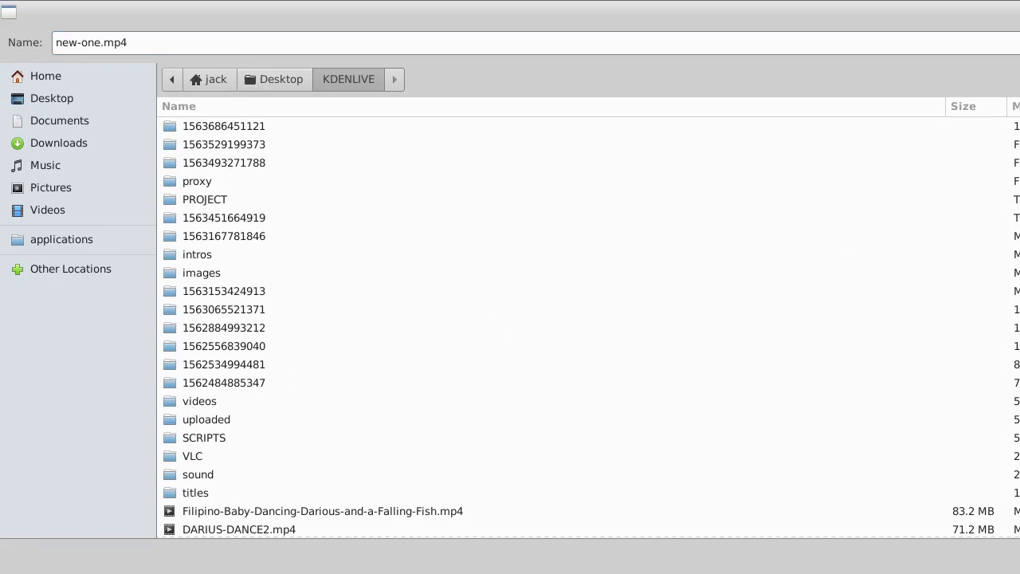
{"action": "left_click", "coordinate": [275, 79]}
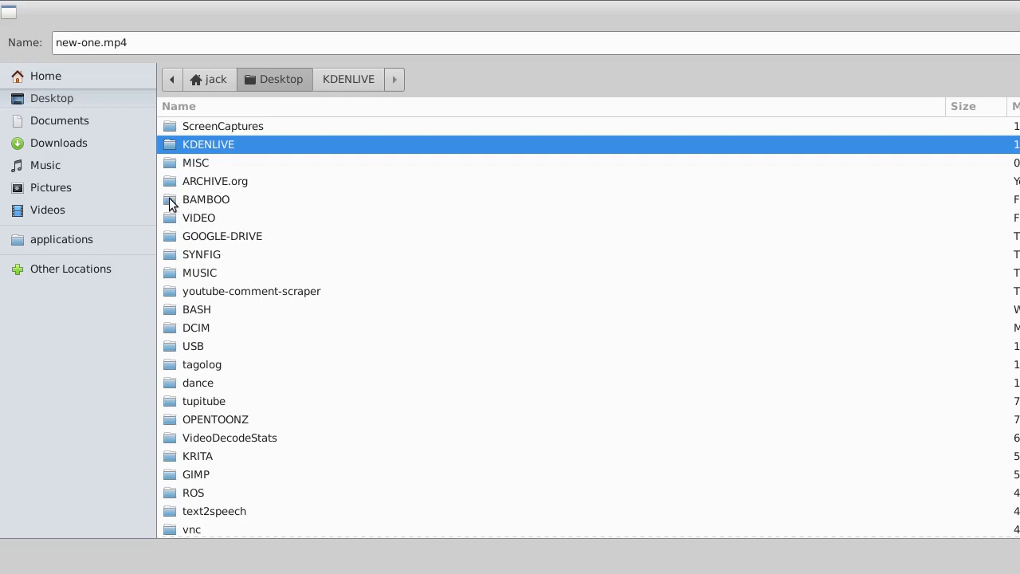
{"action": "double_click", "coordinate": [168, 202]}
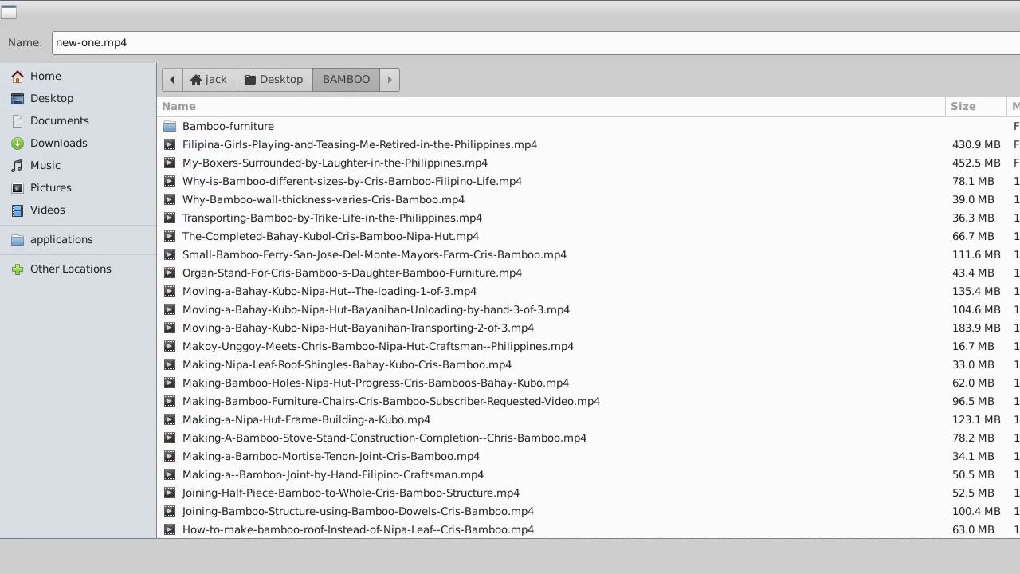
{"action": "key", "text": "Return"}
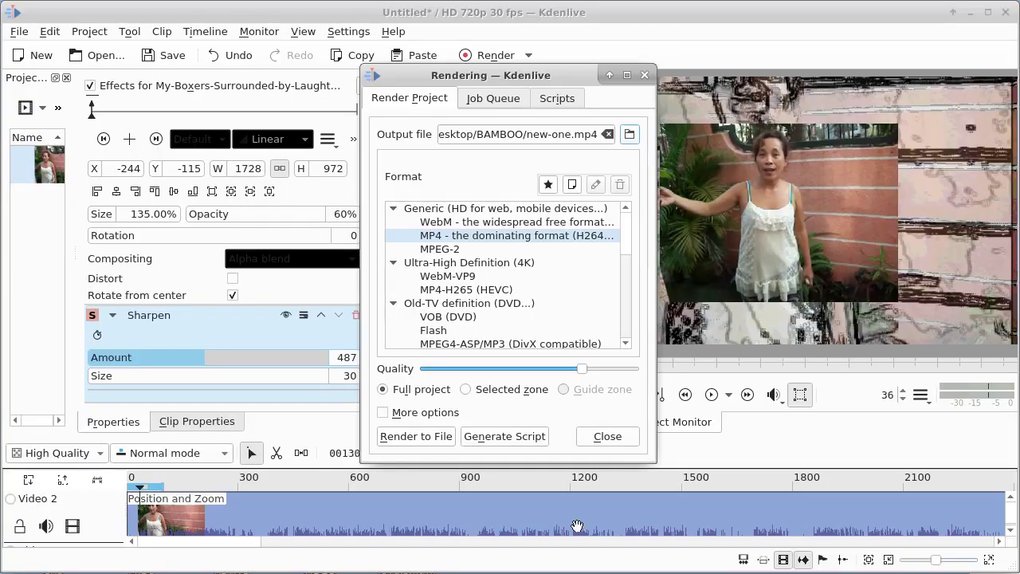
Render the project to new-one.mp4 and move the Rendering dialog aside to see the queued job
{"action": "left_click", "coordinate": [406, 437]}
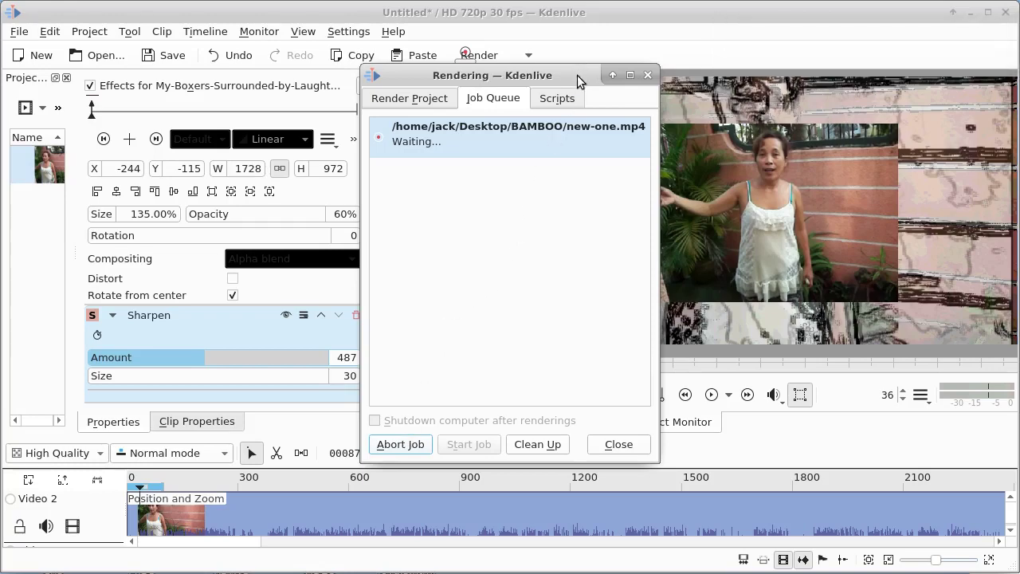
{"action": "left_click_drag", "start_coordinate": [577, 77], "coordinate": [368, 69]}
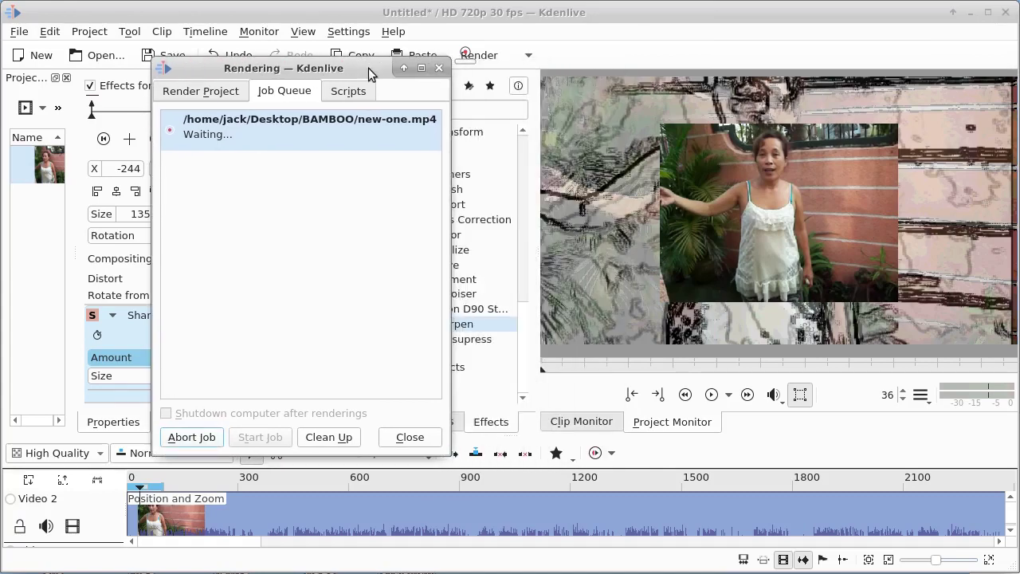